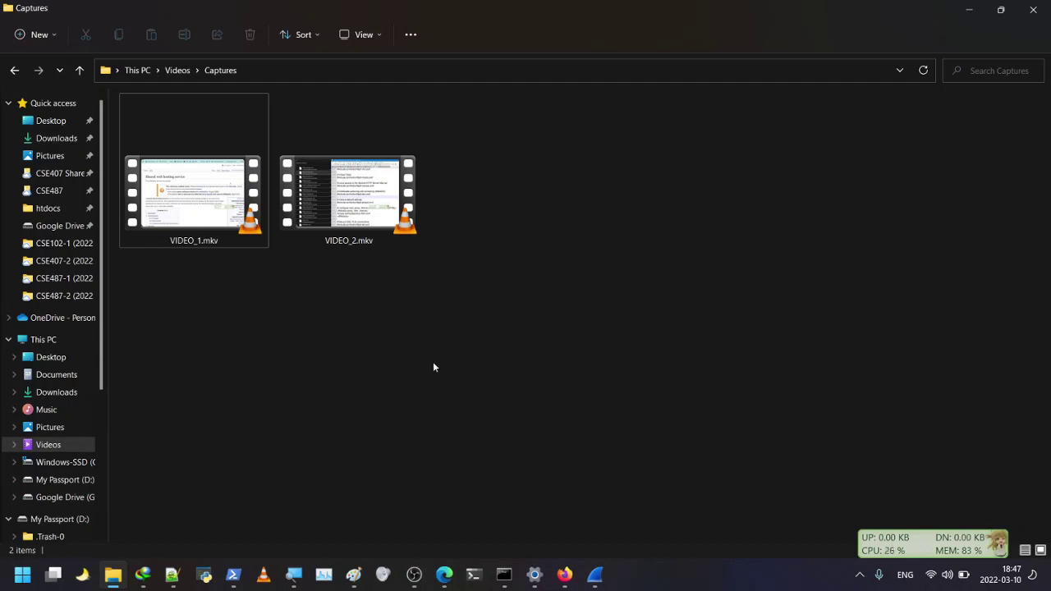
Step: Select VIDEO_1.mkv and VIDEO_2.mkv in the Captures folder
{"action": "left_click", "coordinate": [197, 193]}
{"action": "left_click", "coordinate": [351, 198]}
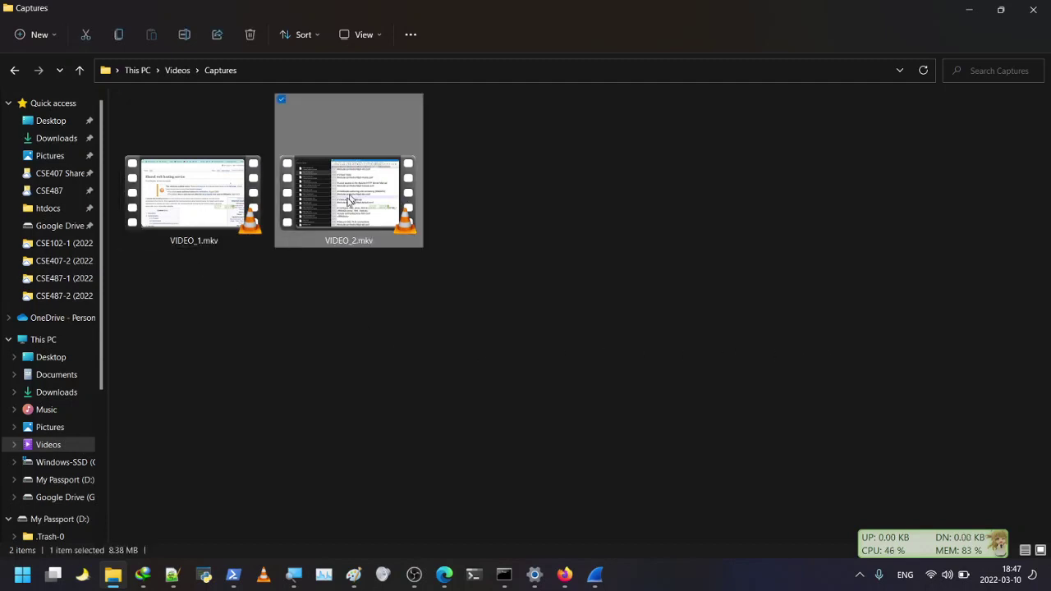
{"action": "left_click", "coordinate": [189, 219]}
{"action": "left_click", "coordinate": [342, 212]}
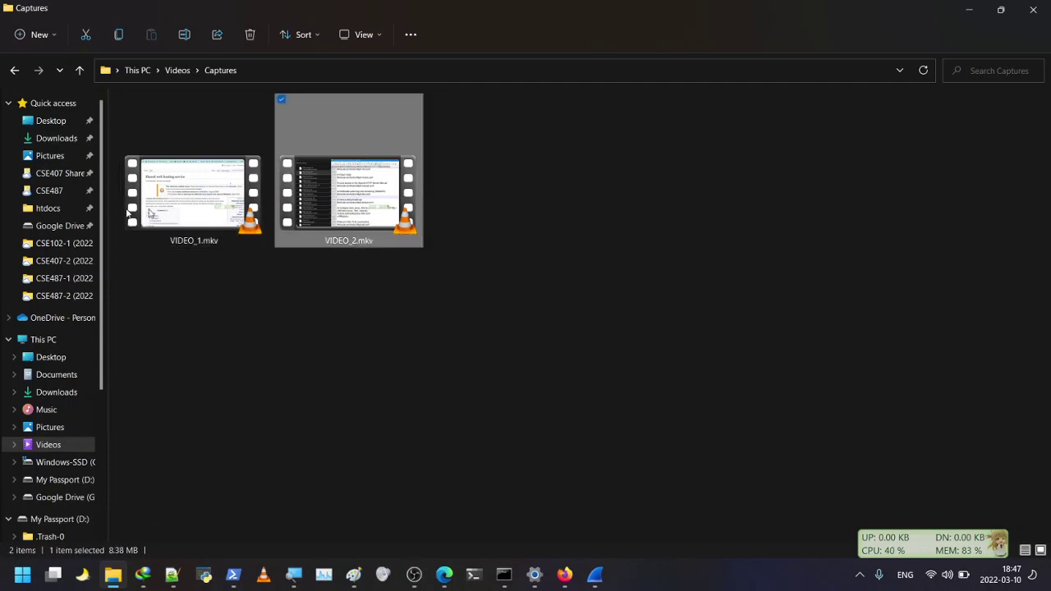
{"action": "left_click", "coordinate": [203, 213]}
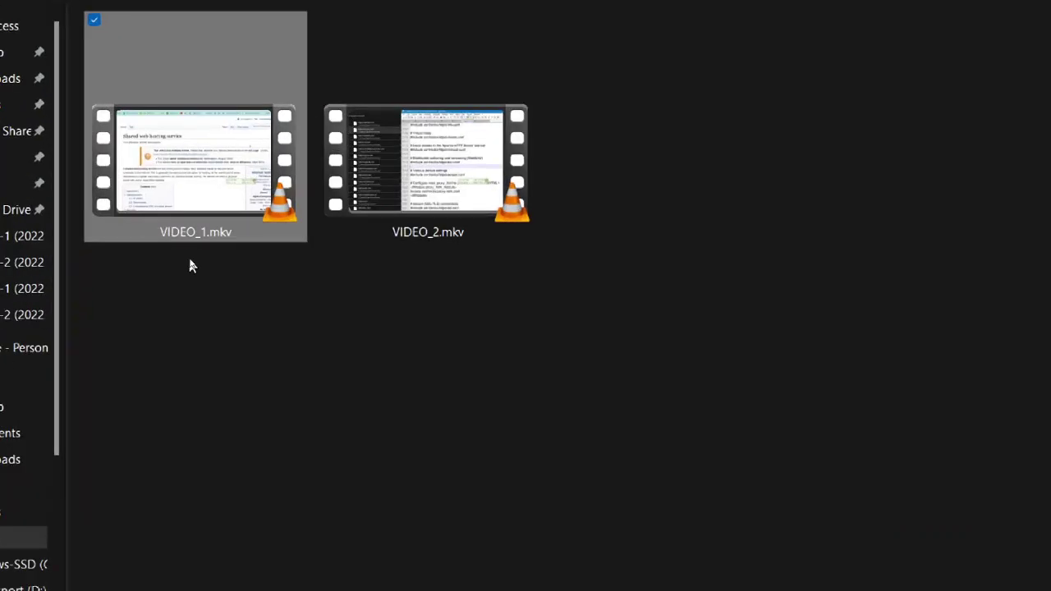
{"action": "left_click", "coordinate": [374, 215]}
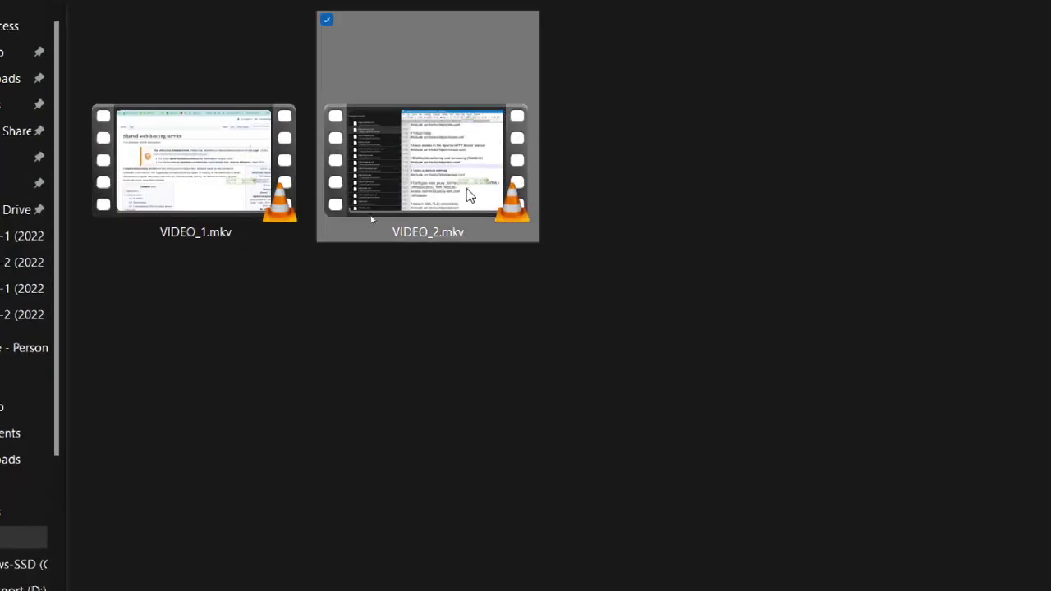
{"action": "left_click", "coordinate": [203, 222]}
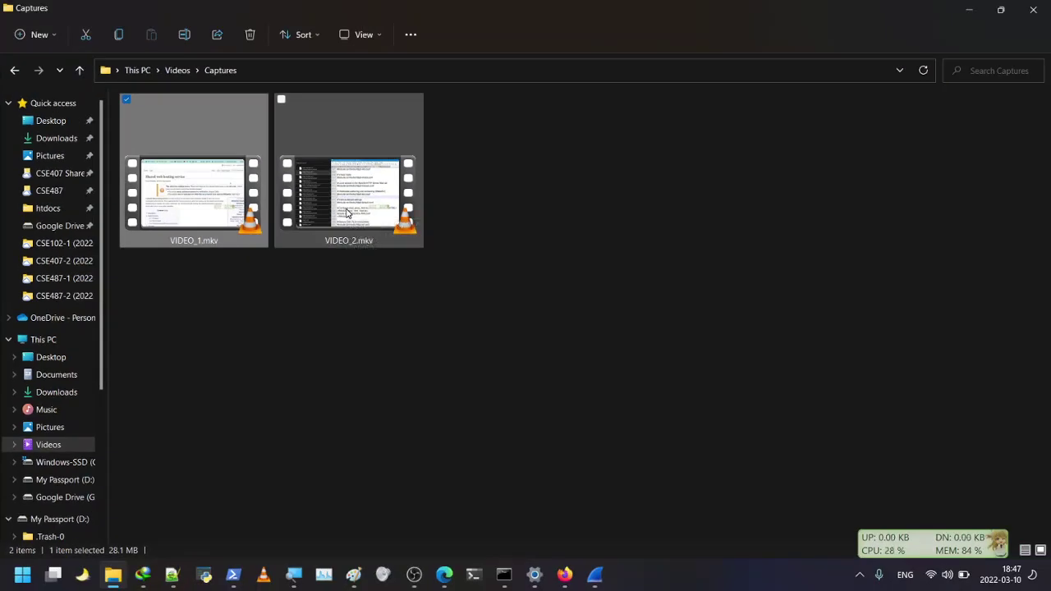
Step: Launch VLC and choose Media > Open Multiple Files
{"action": "left_click", "coordinate": [265, 577]}
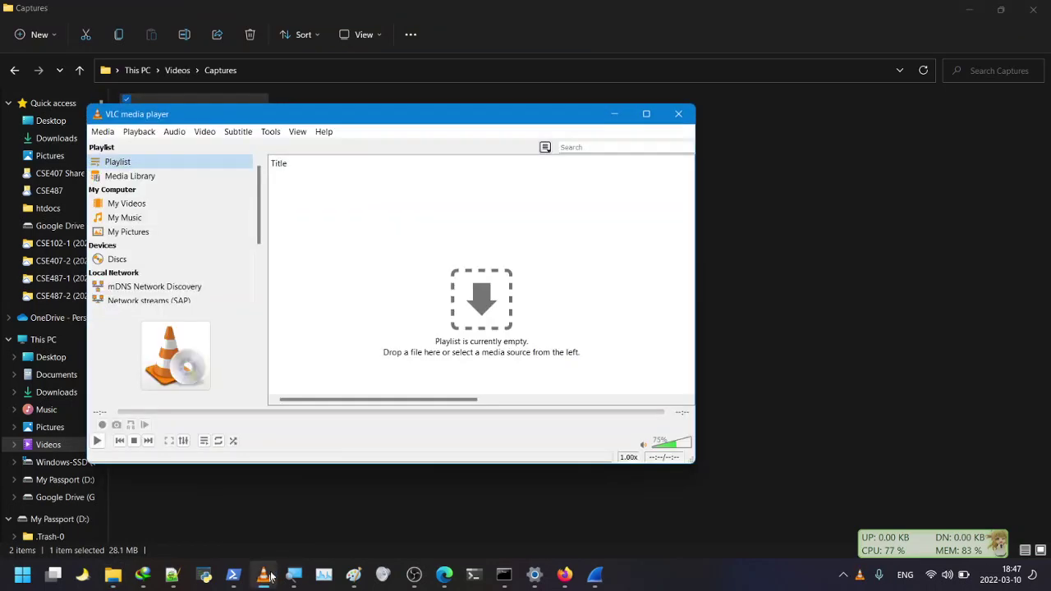
{"action": "left_click_drag", "start_coordinate": [224, 121], "coordinate": [587, 95]}
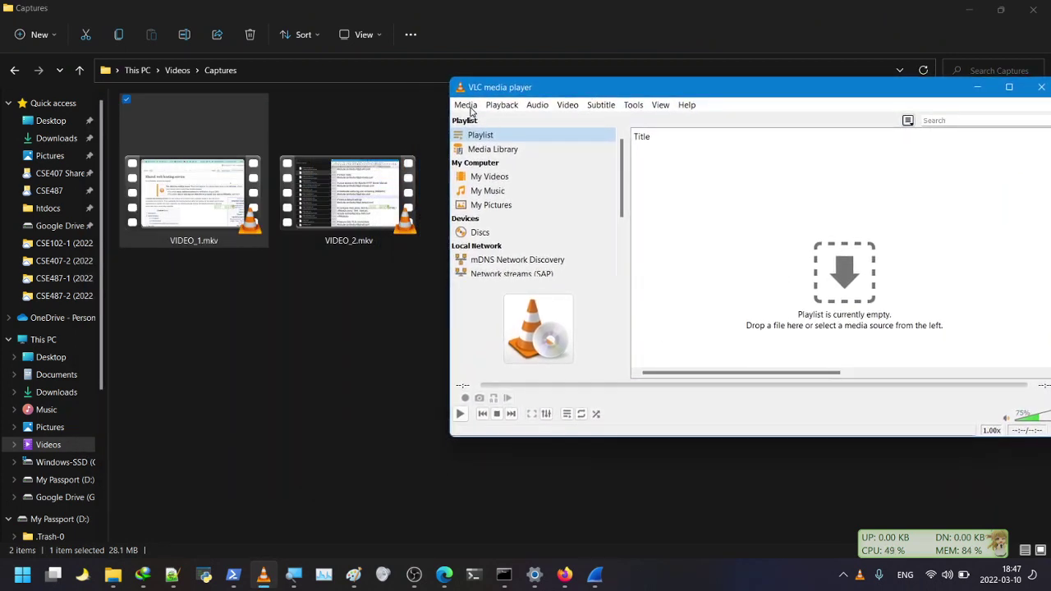
{"action": "left_click", "coordinate": [466, 105]}
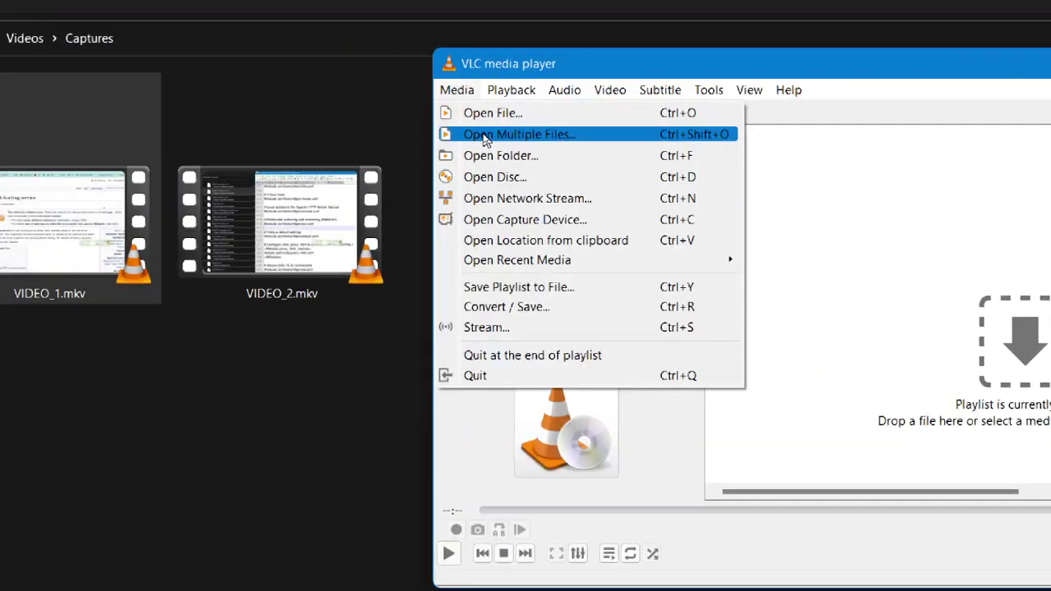
{"action": "left_click", "coordinate": [486, 137]}
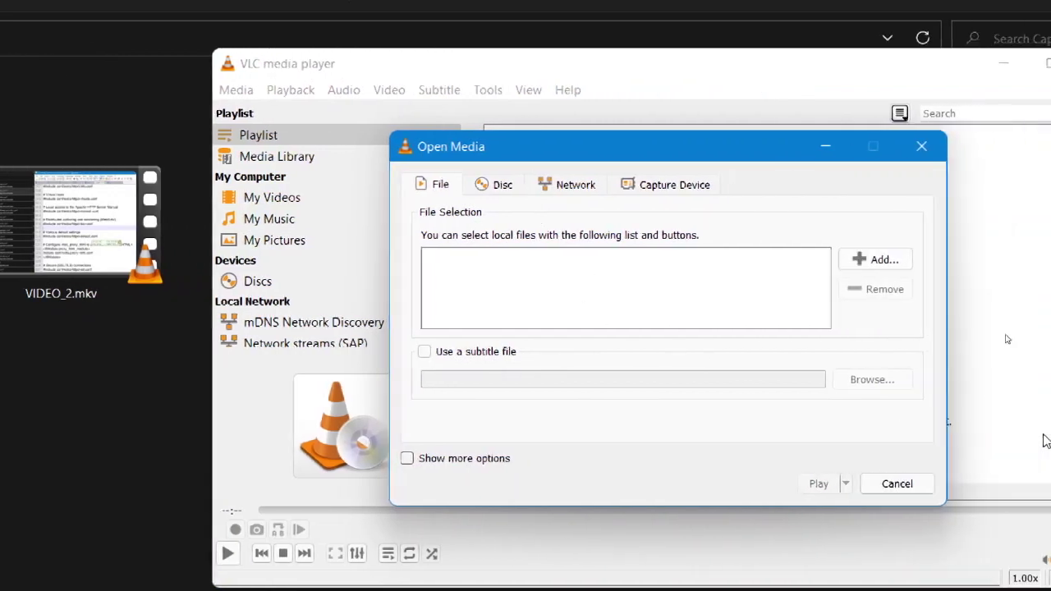
Step: Add VIDEO_1.mkv and VIDEO_2.mkv from Videos > Captures to the file list
{"action": "left_click", "coordinate": [876, 262]}
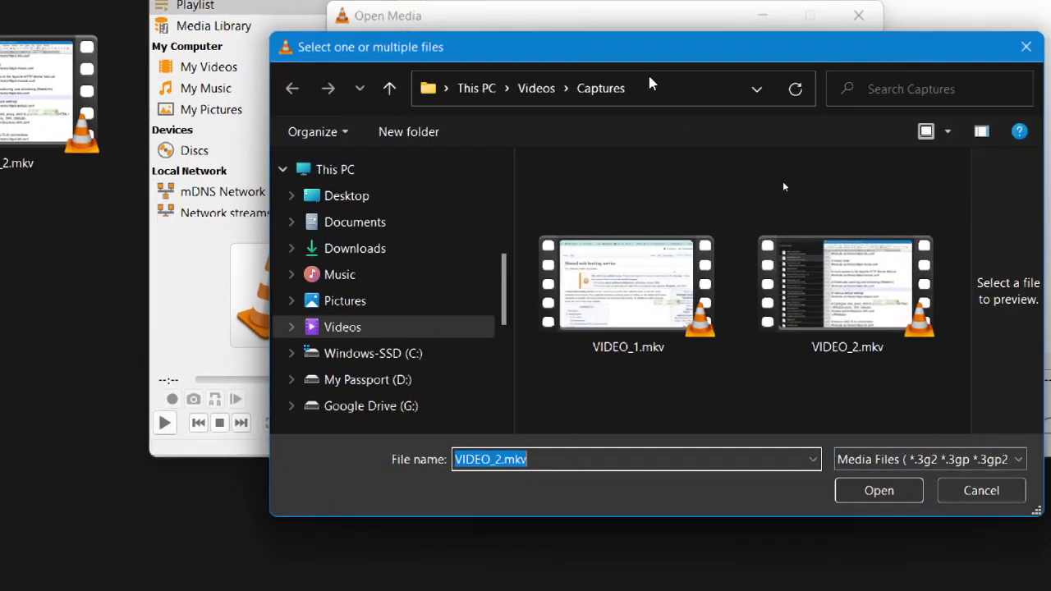
{"action": "left_click_drag", "start_coordinate": [665, 177], "coordinate": [633, 176]}
{"action": "left_click_drag", "start_coordinate": [575, 50], "coordinate": [475, 40]}
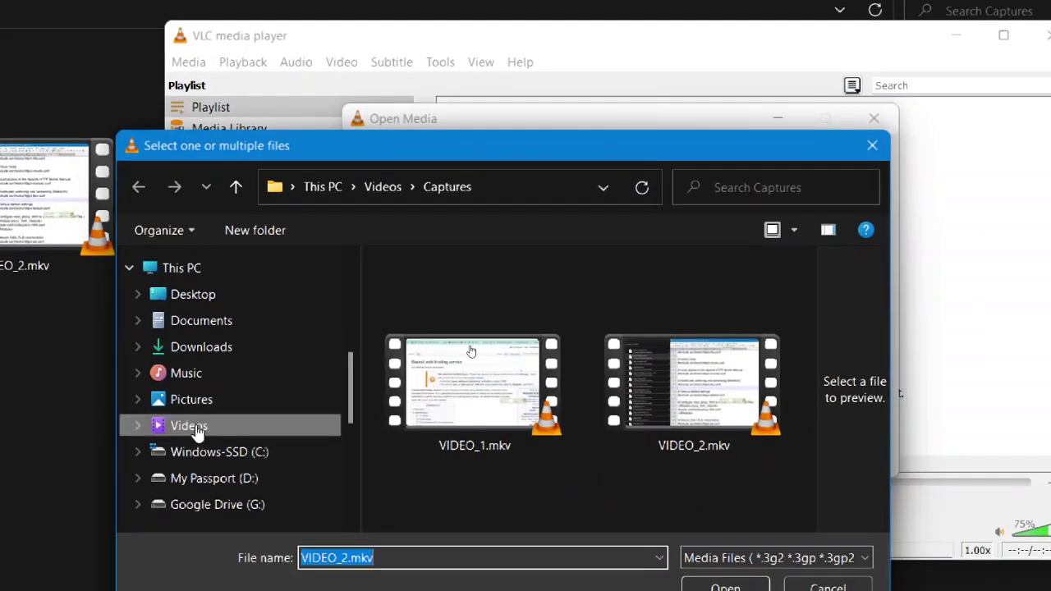
{"action": "left_click", "coordinate": [195, 428]}
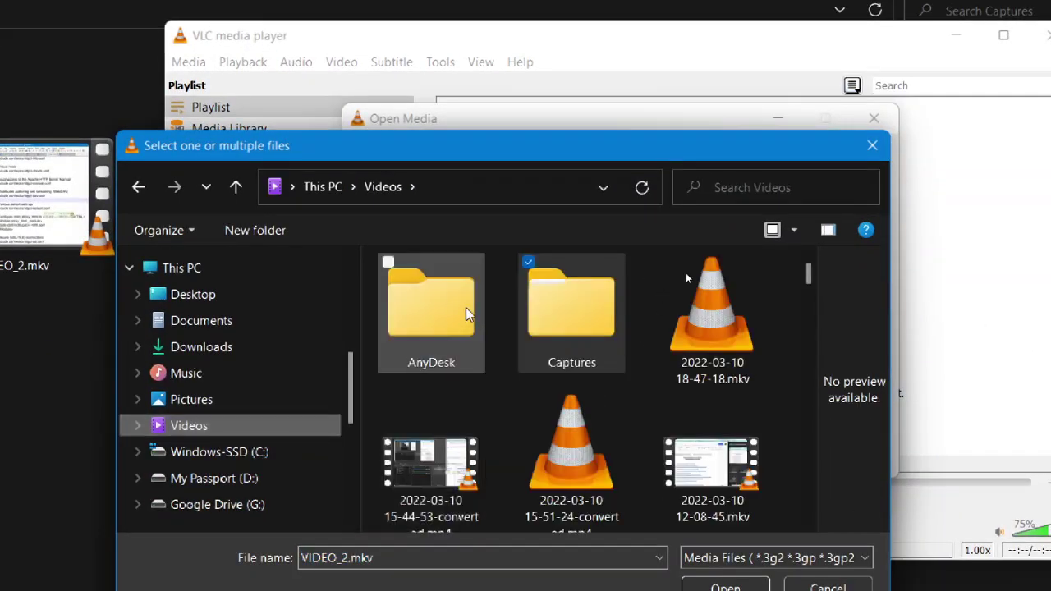
{"action": "double_click", "coordinate": [578, 308]}
{"action": "left_click", "coordinate": [474, 423]}
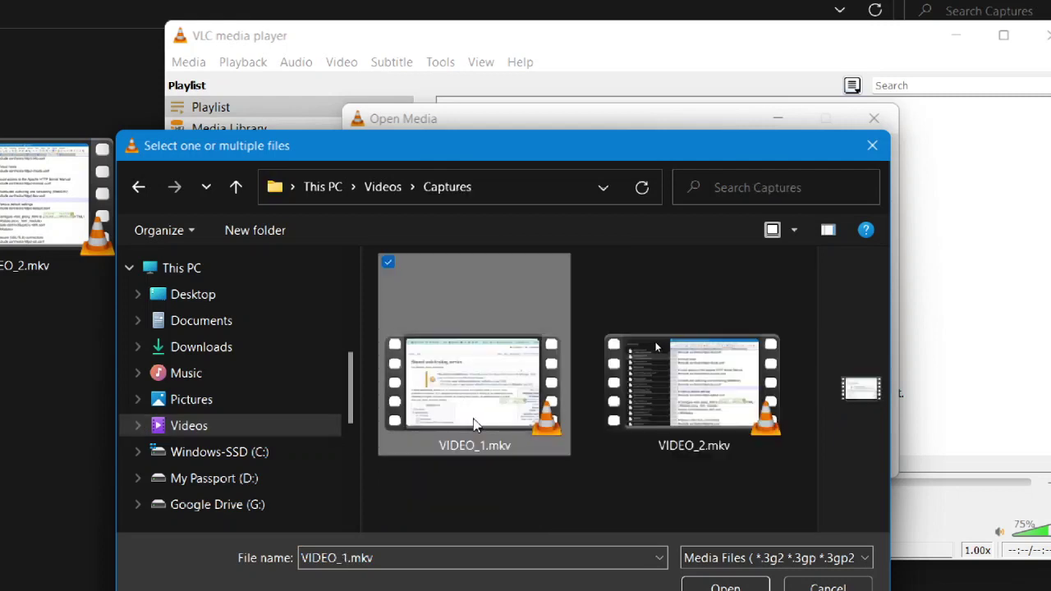
{"action": "left_click", "coordinate": [676, 408], "text": "ctrl"}
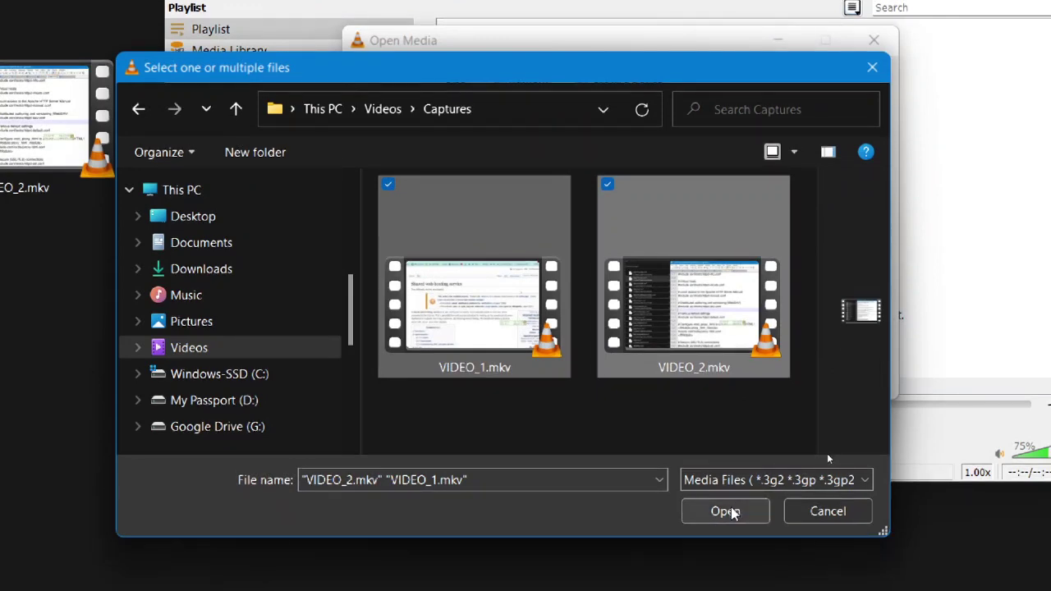
{"action": "left_click", "coordinate": [736, 587]}
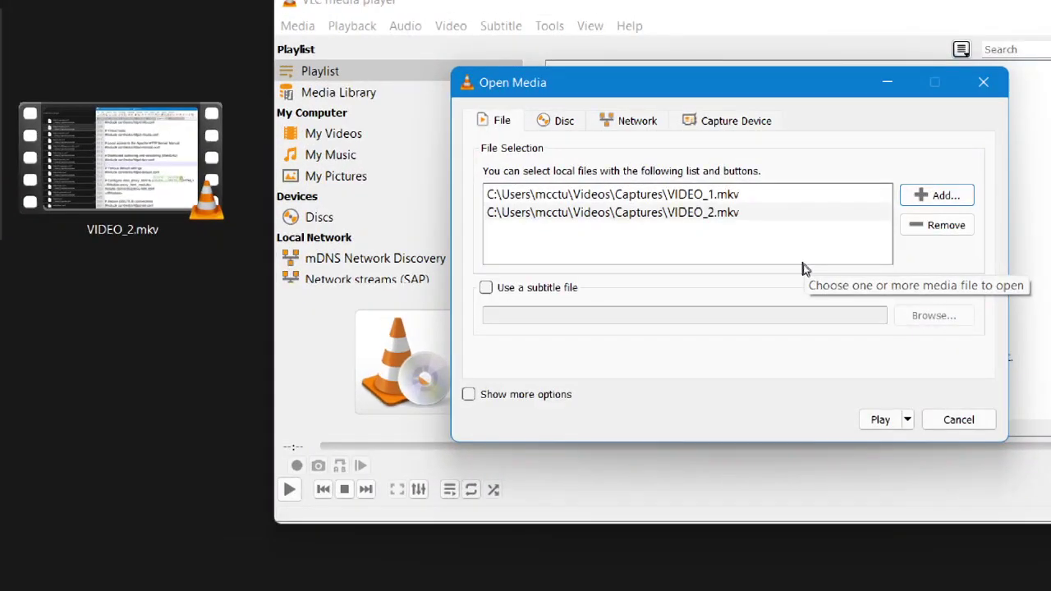
Step: Convert both videos with the Video - H.265 + MP3 (MP4) profile, appending '-converted' to filenames
{"action": "left_click", "coordinate": [908, 421]}
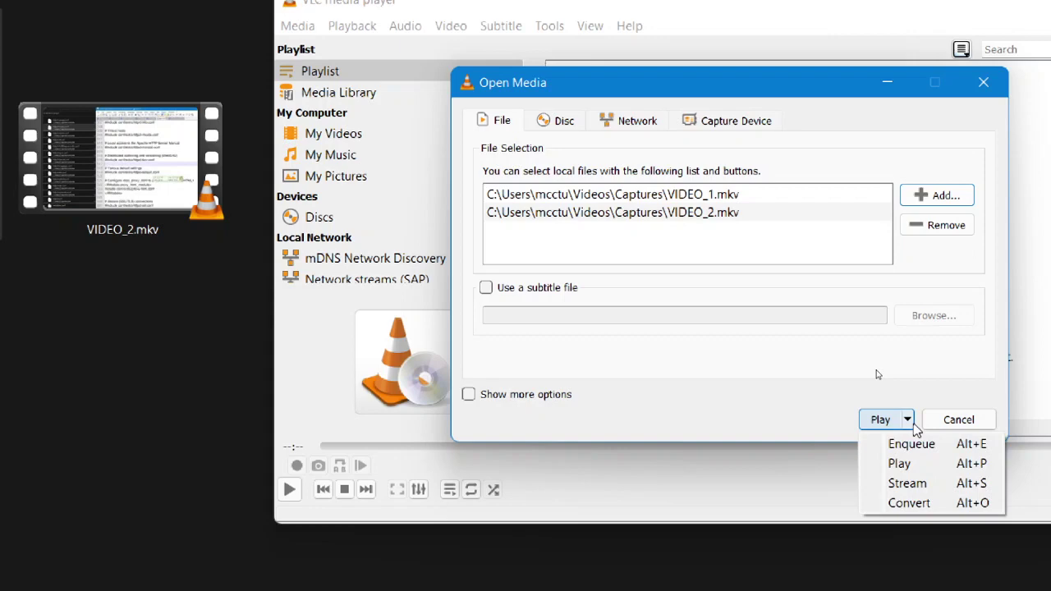
{"action": "left_click", "coordinate": [910, 504]}
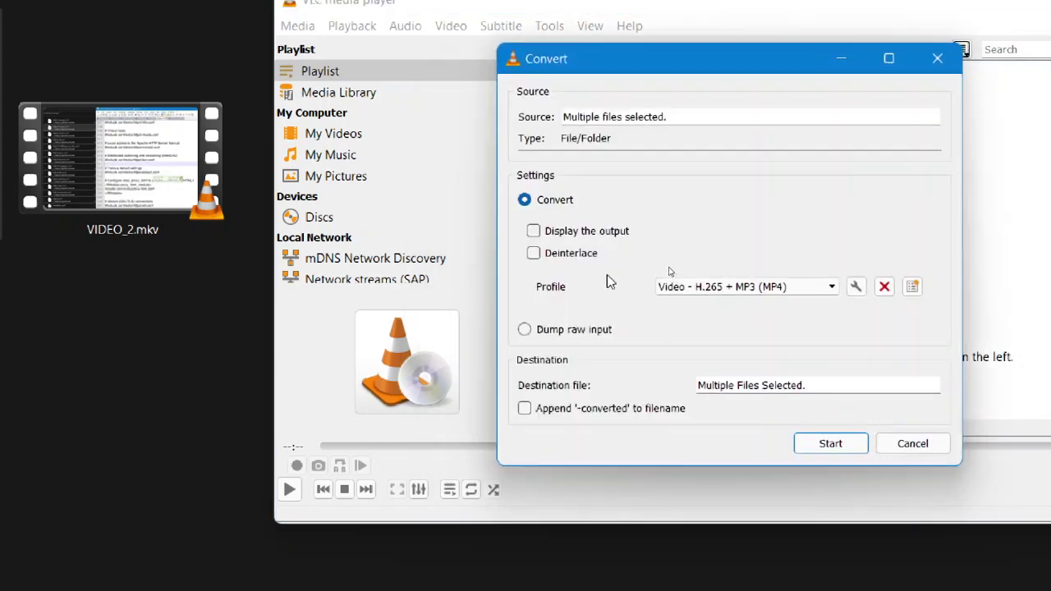
{"action": "left_click", "coordinate": [741, 287]}
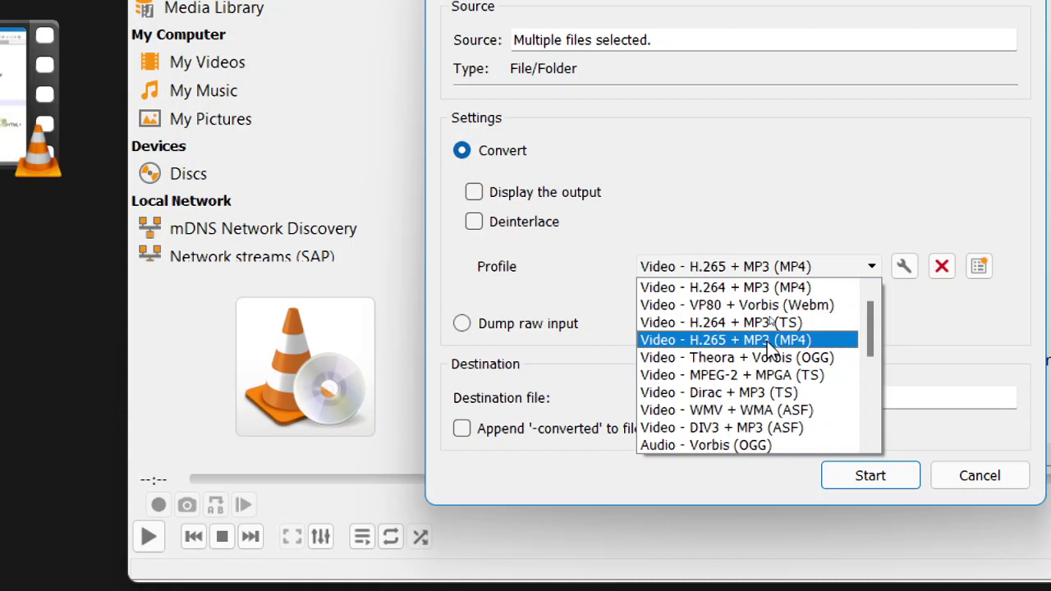
{"action": "left_click", "coordinate": [770, 340]}
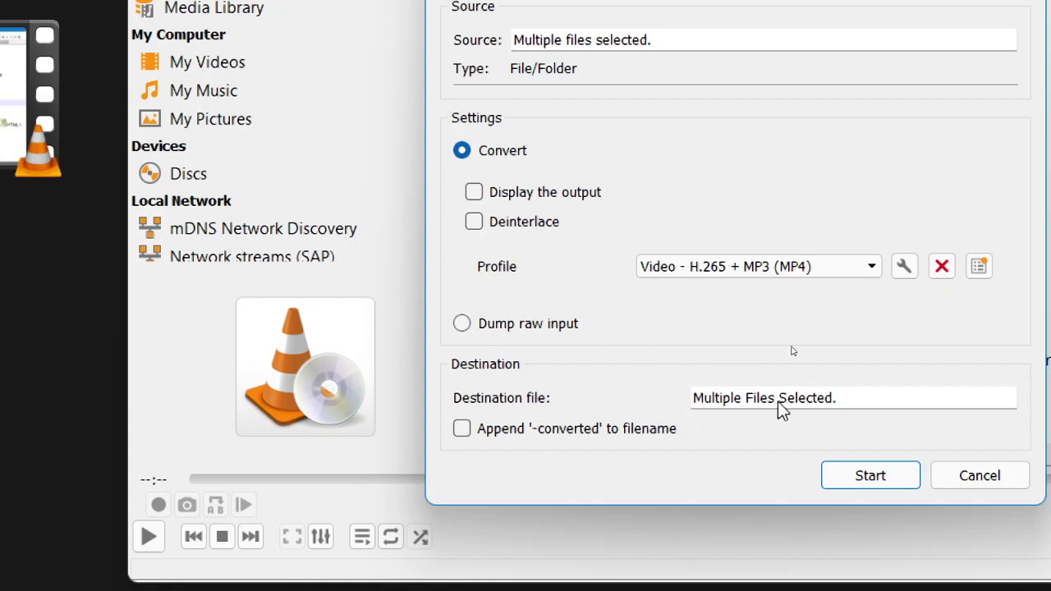
{"action": "left_click", "coordinate": [462, 430]}
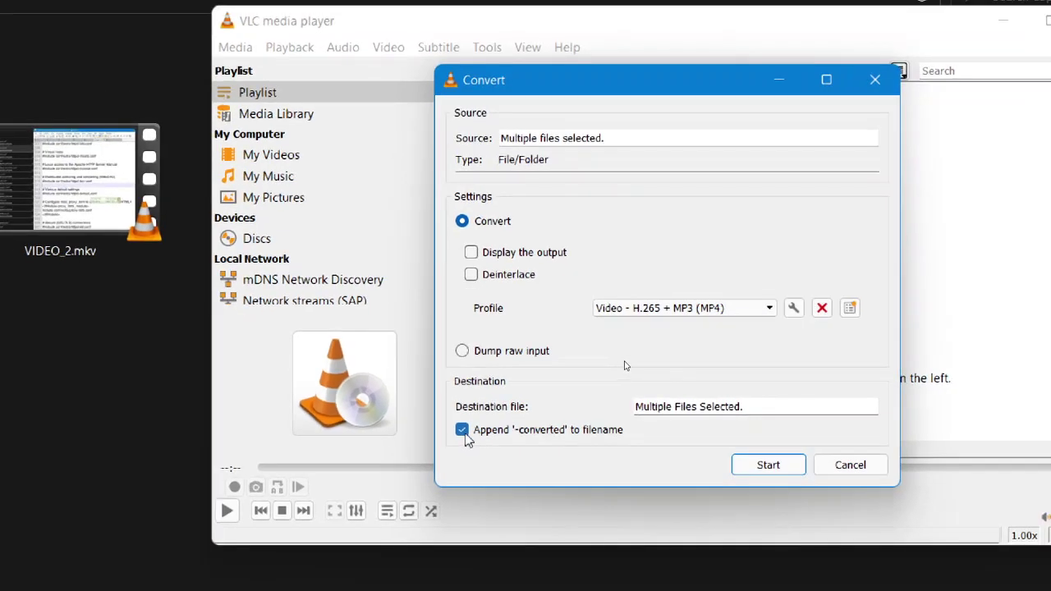
{"action": "left_click", "coordinate": [762, 469]}
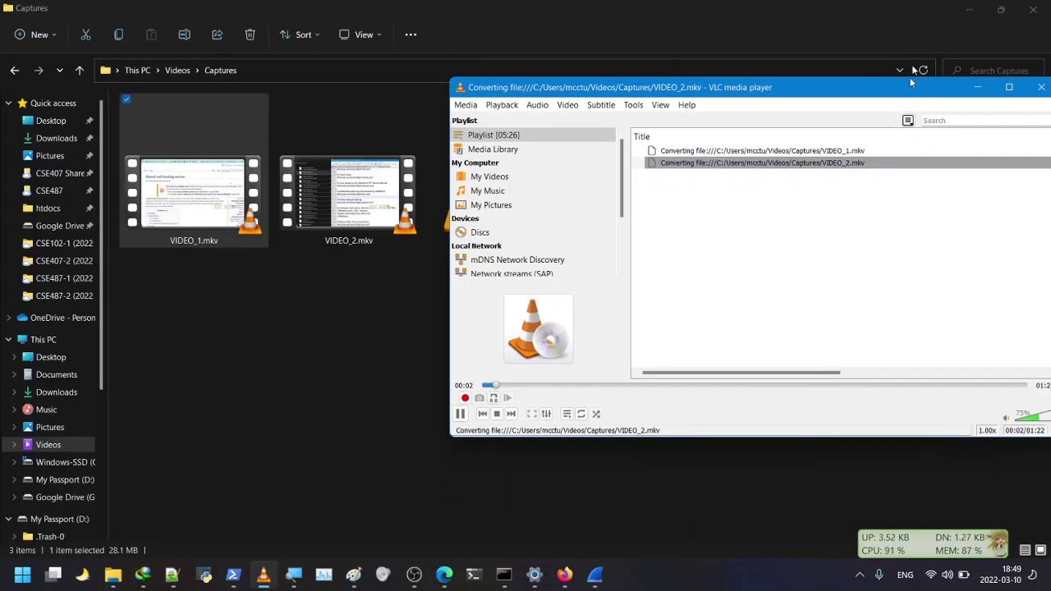
Step: Compare the file sizes of VIDEO_2.mkv and the new VIDEO_2-converted.mp4
{"action": "left_click_drag", "start_coordinate": [848, 87], "coordinate": [693, 339]}
{"action": "left_click", "coordinate": [530, 245]}
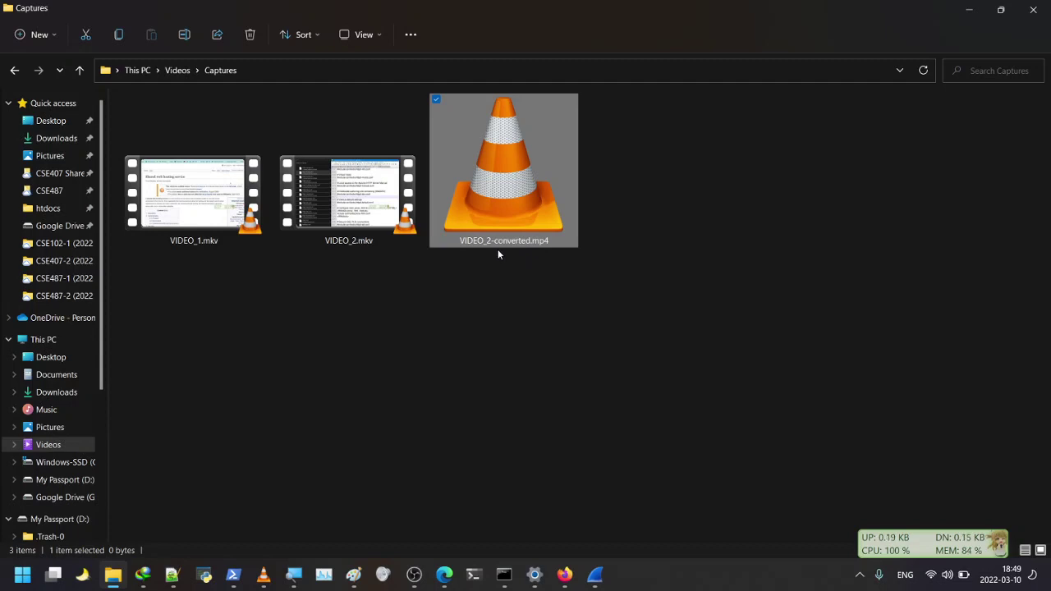
{"action": "left_click", "coordinate": [343, 215]}
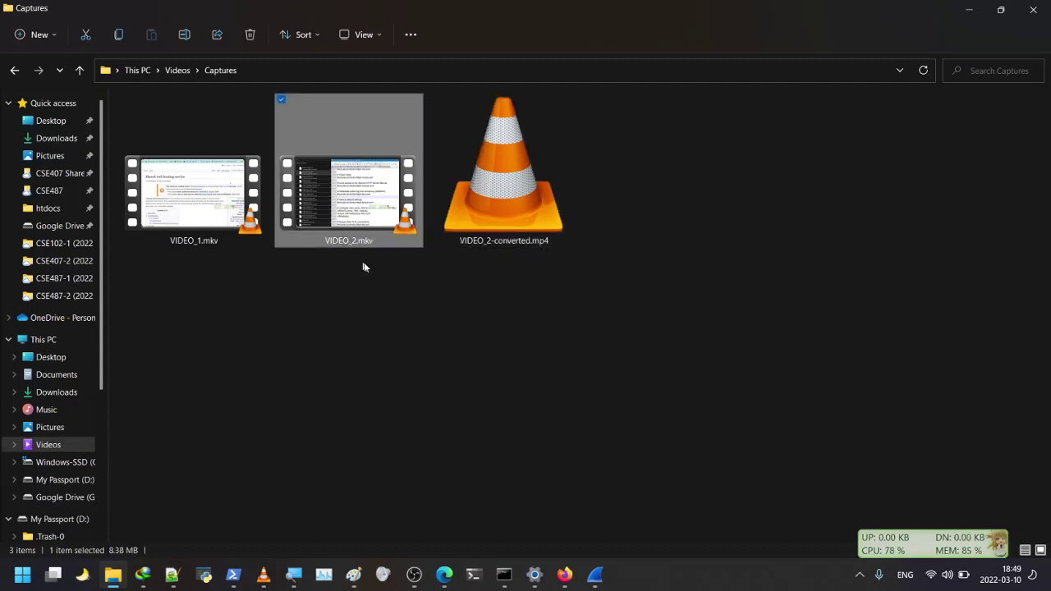
{"action": "left_click", "coordinate": [481, 216]}
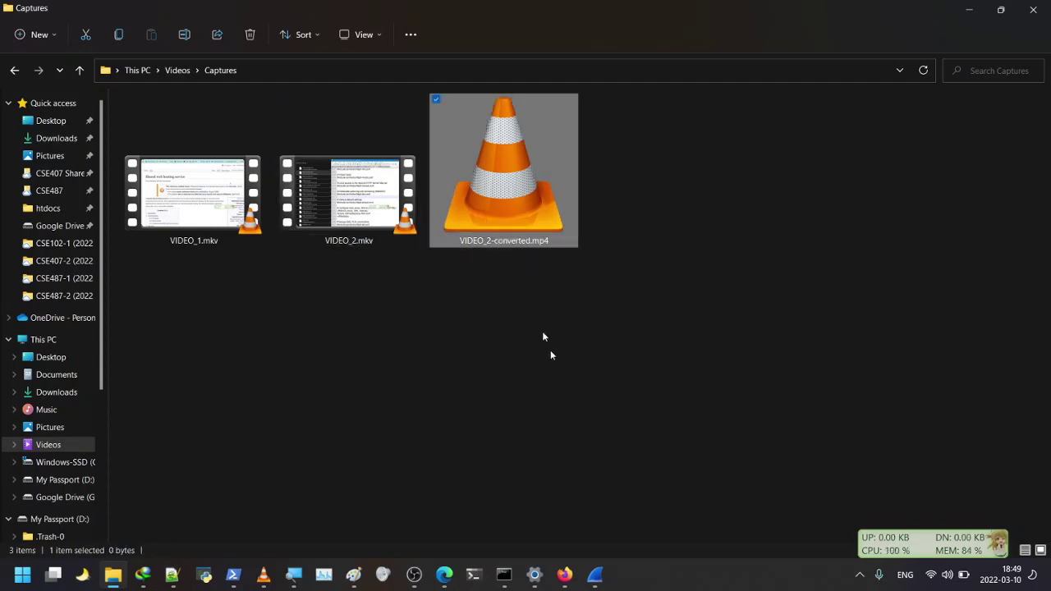
Step: Bring VLC back and reposition it so the conversion progress bar is fully visible
{"action": "left_click", "coordinate": [263, 574]}
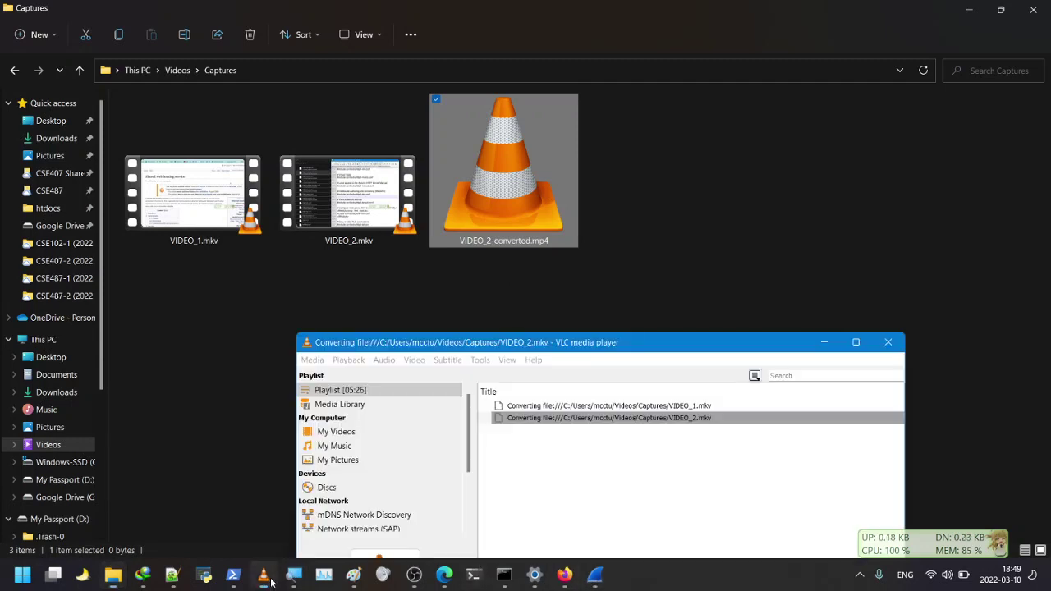
{"action": "left_click_drag", "start_coordinate": [510, 345], "coordinate": [670, 271]}
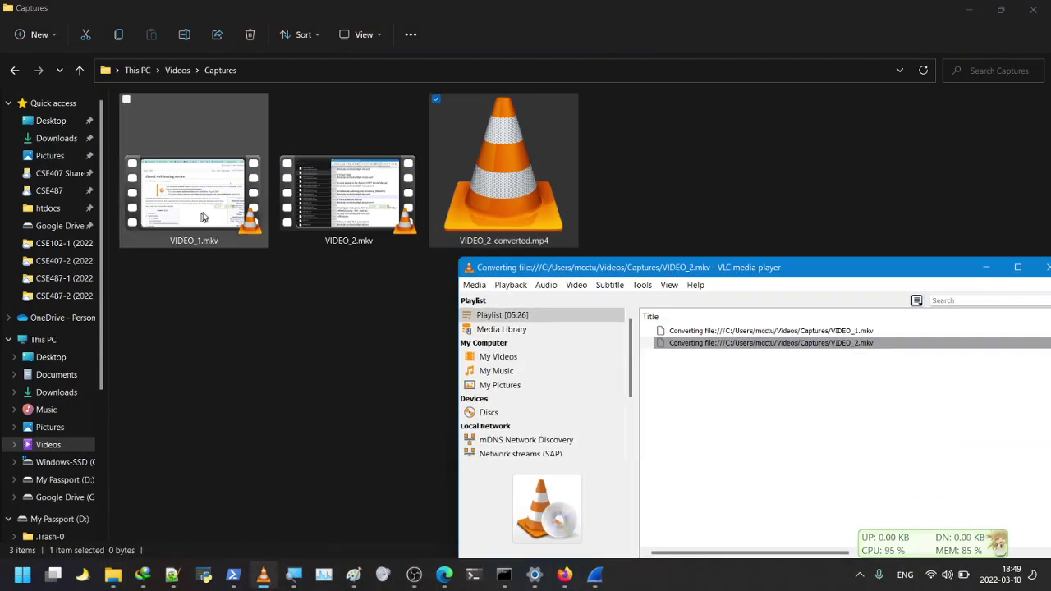
{"action": "left_click_drag", "start_coordinate": [594, 269], "coordinate": [278, 75]}
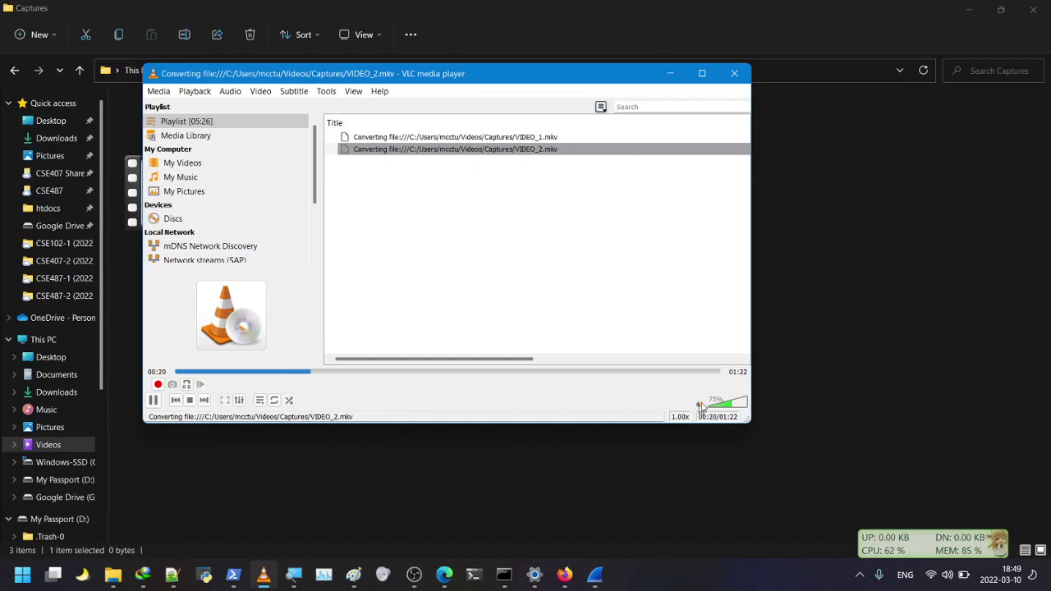
{"action": "left_click", "coordinate": [425, 582]}
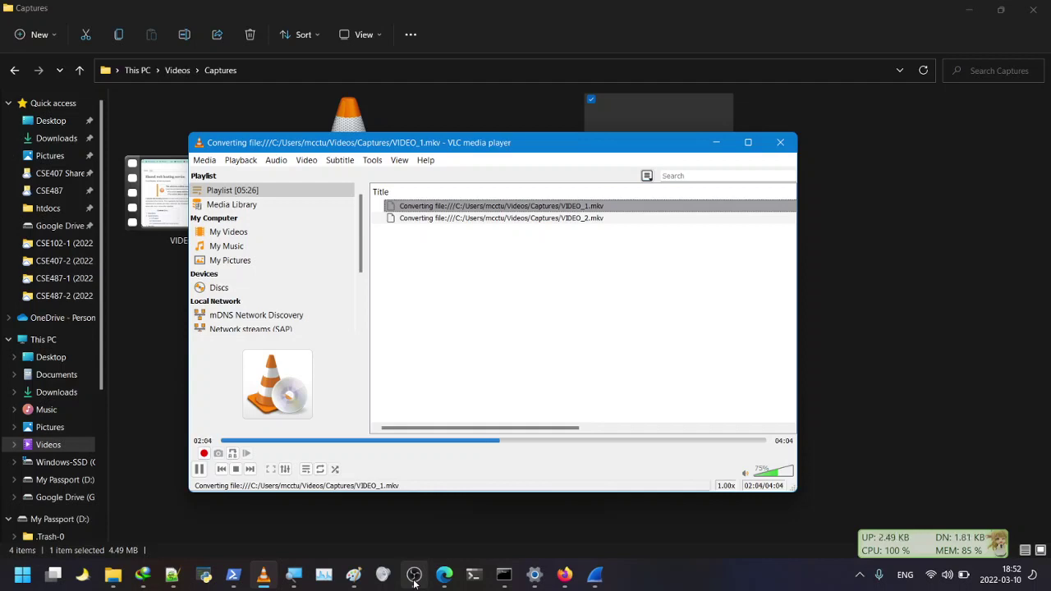
Step: Wait for the VIDEO_1.mkv conversion to reach 04:04 while toggling OBS from the taskbar
{"action": "left_click", "coordinate": [414, 574]}
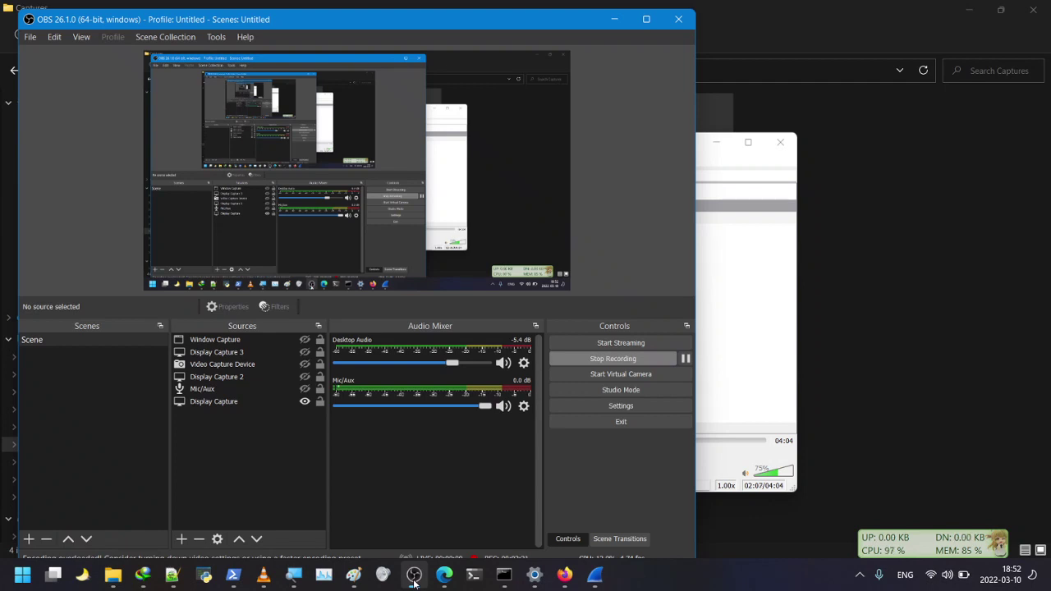
{"action": "left_click", "coordinate": [414, 577]}
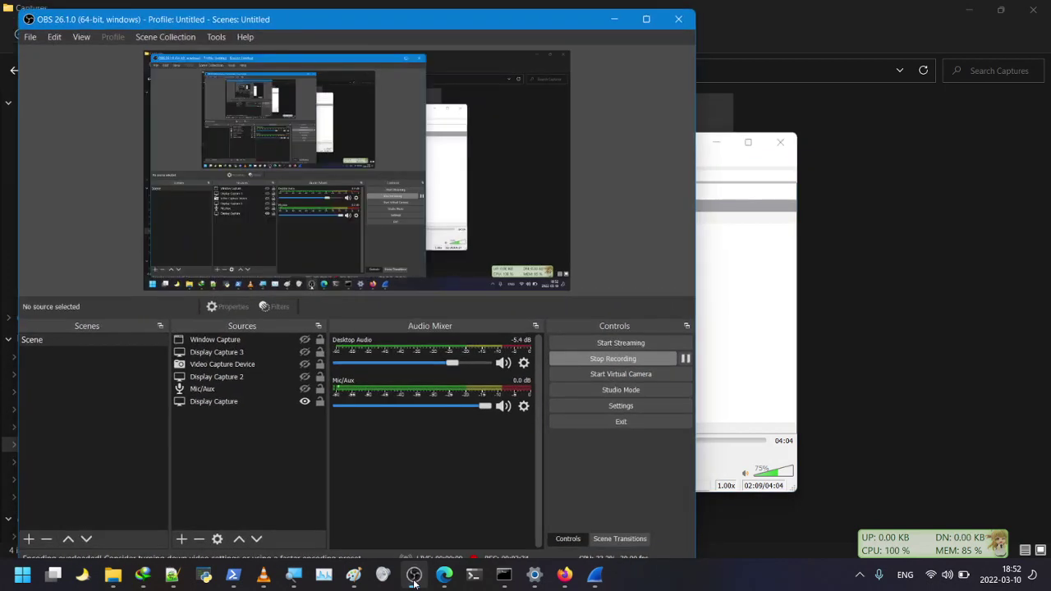
{"action": "left_click", "coordinate": [414, 579]}
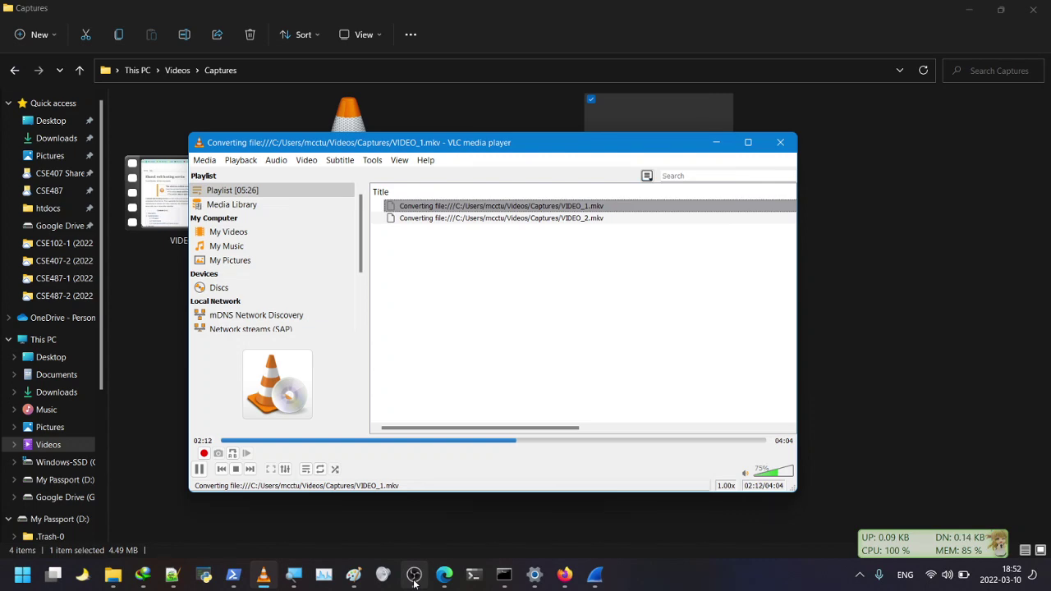
{"action": "left_click", "coordinate": [414, 579]}
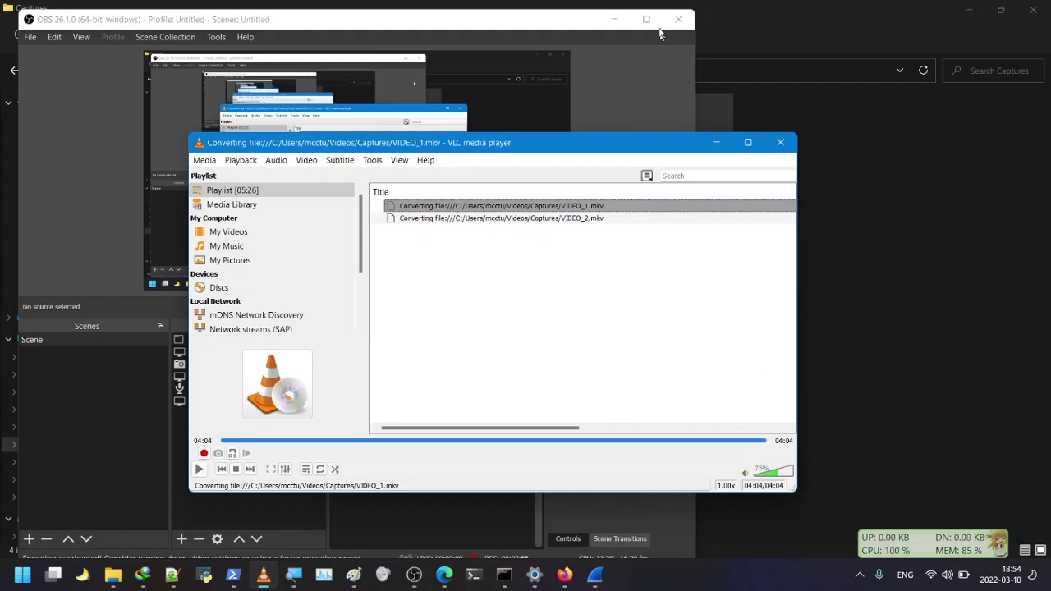
{"action": "left_click", "coordinate": [611, 18]}
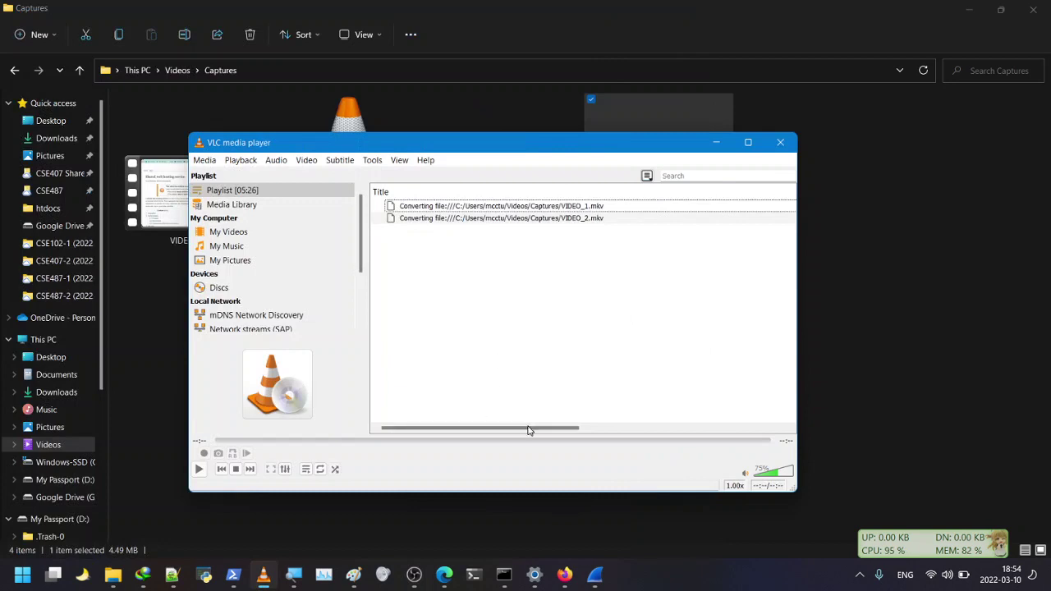
Step: Close VLC and check the sizes of VIDEO_1-converted.mp4 and VIDEO_2-converted.mp4 in Captures
{"action": "left_click", "coordinate": [779, 144]}
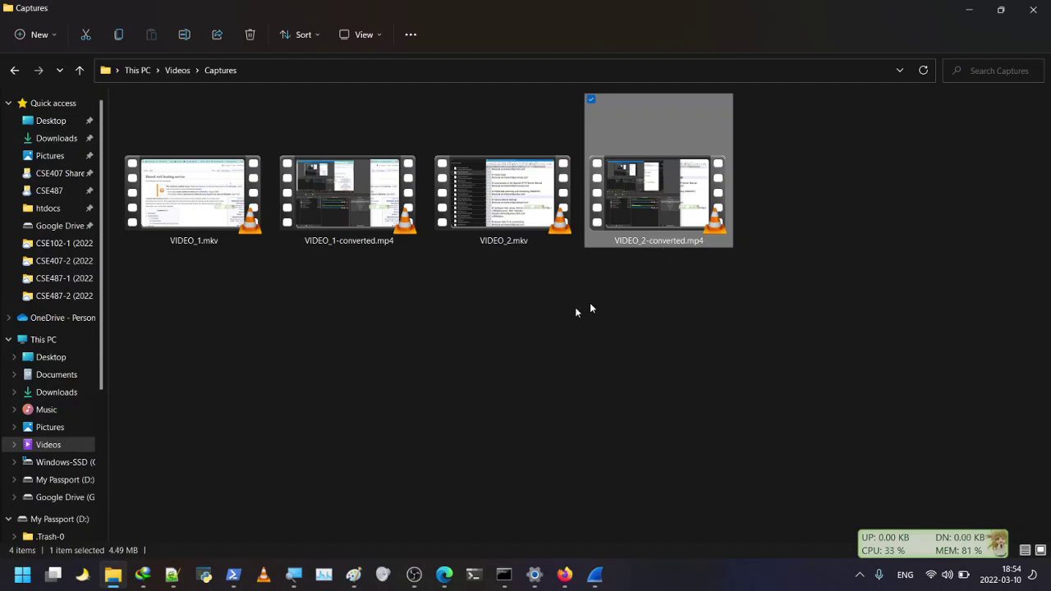
{"action": "left_click", "coordinate": [336, 210]}
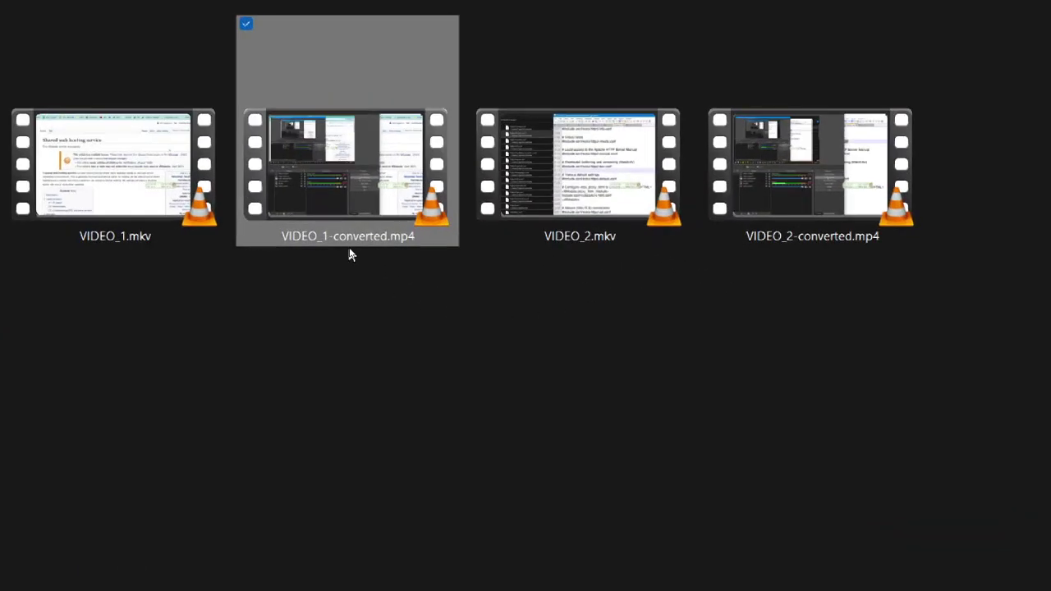
{"action": "left_click", "coordinate": [838, 186]}
{"action": "left_click", "coordinate": [281, 151]}
{"action": "left_click", "coordinate": [813, 168]}
{"action": "left_click", "coordinate": [279, 158]}
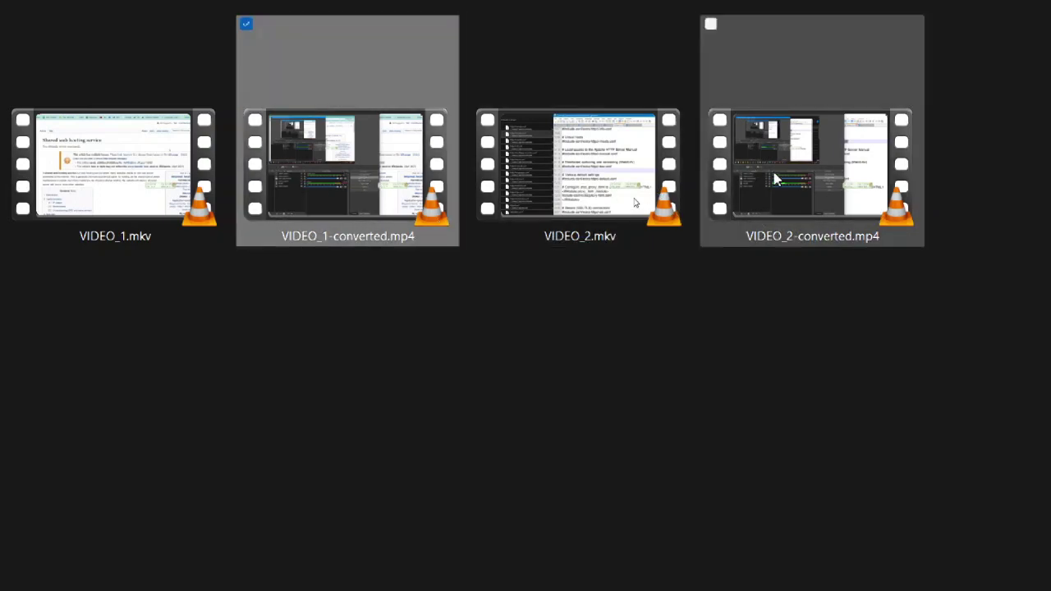
{"action": "left_click", "coordinate": [805, 168]}
{"action": "left_click", "coordinate": [277, 191]}
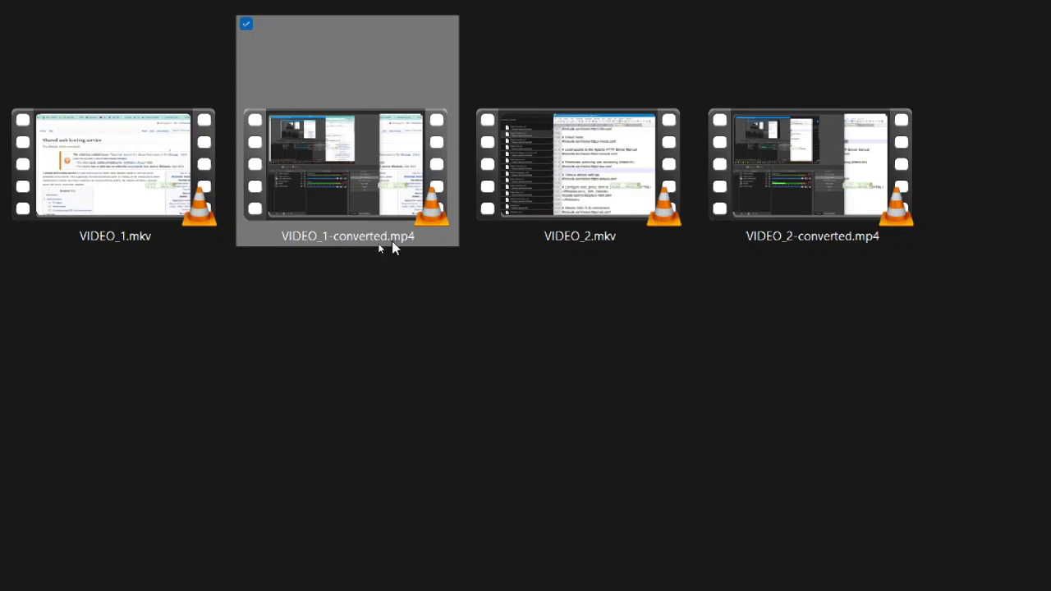
{"action": "left_click", "coordinate": [803, 175]}
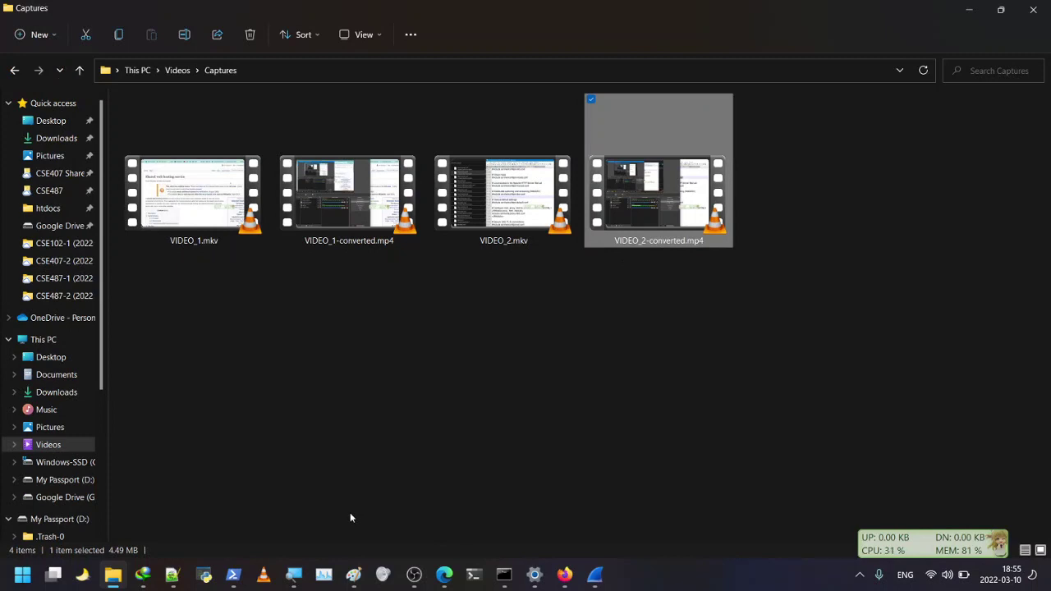
{"action": "left_click", "coordinate": [345, 224]}
{"action": "left_click", "coordinate": [644, 207]}
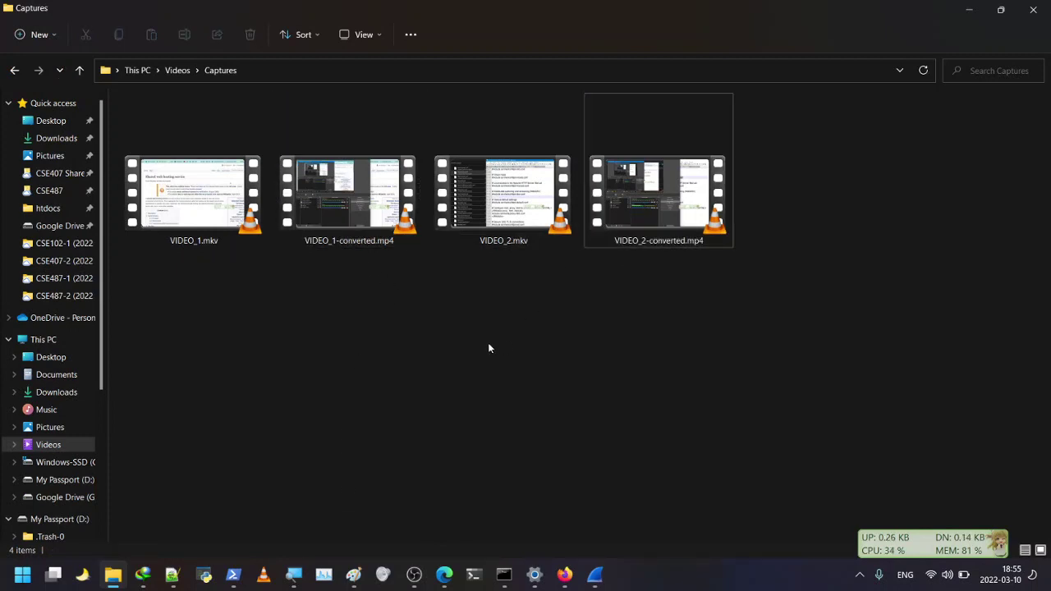
{"action": "left_click", "coordinate": [413, 575]}
Step: Type cmd into the Captures folder's address bar to open a Command Prompt there
{"action": "left_click", "coordinate": [414, 574]}
{"action": "left_click", "coordinate": [319, 70]}
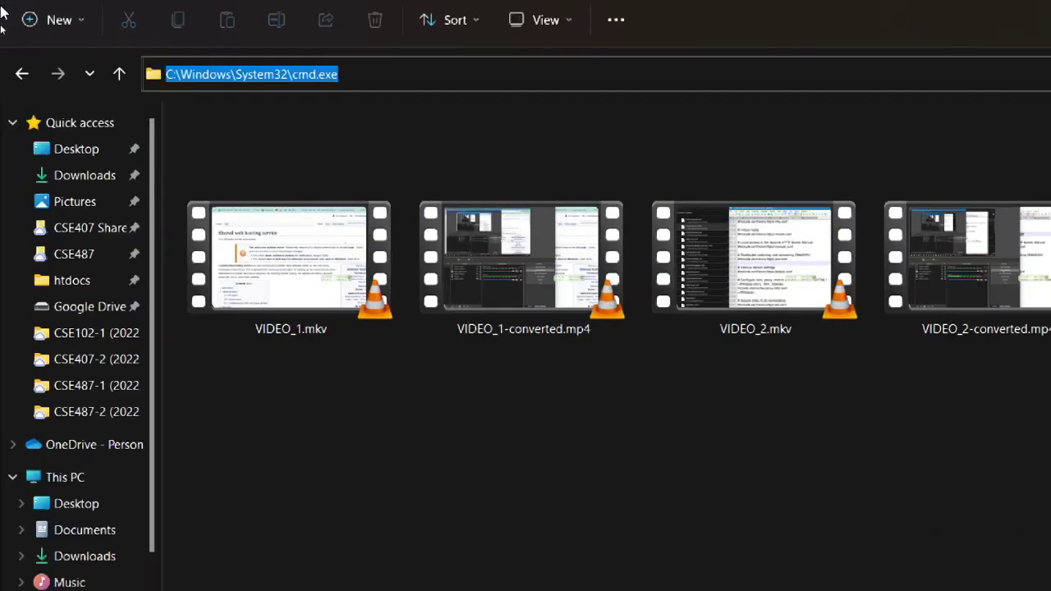
{"action": "left_click", "coordinate": [251, 368]}
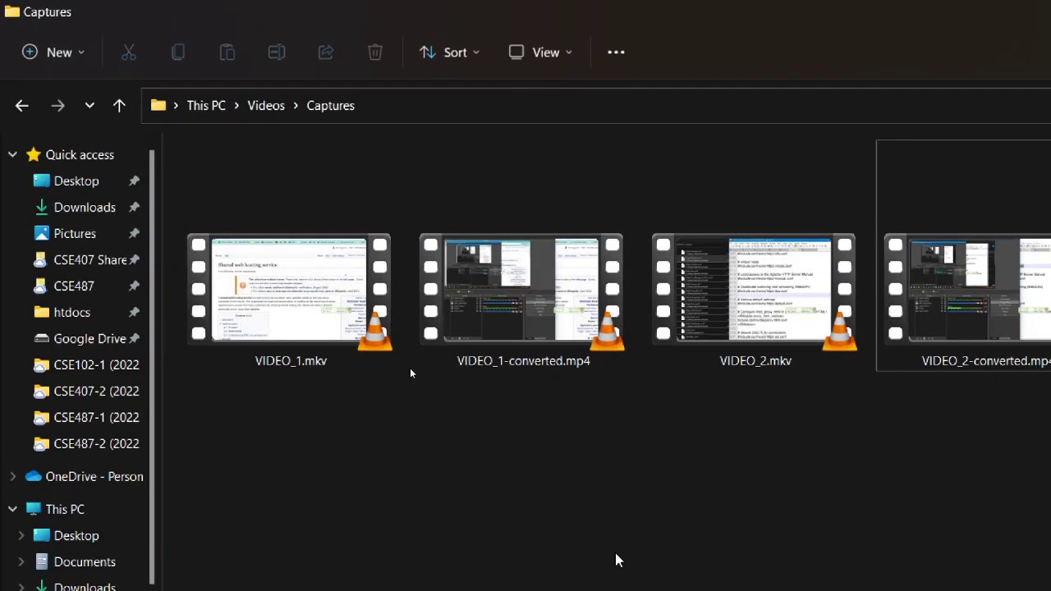
{"action": "left_click", "coordinate": [312, 71]}
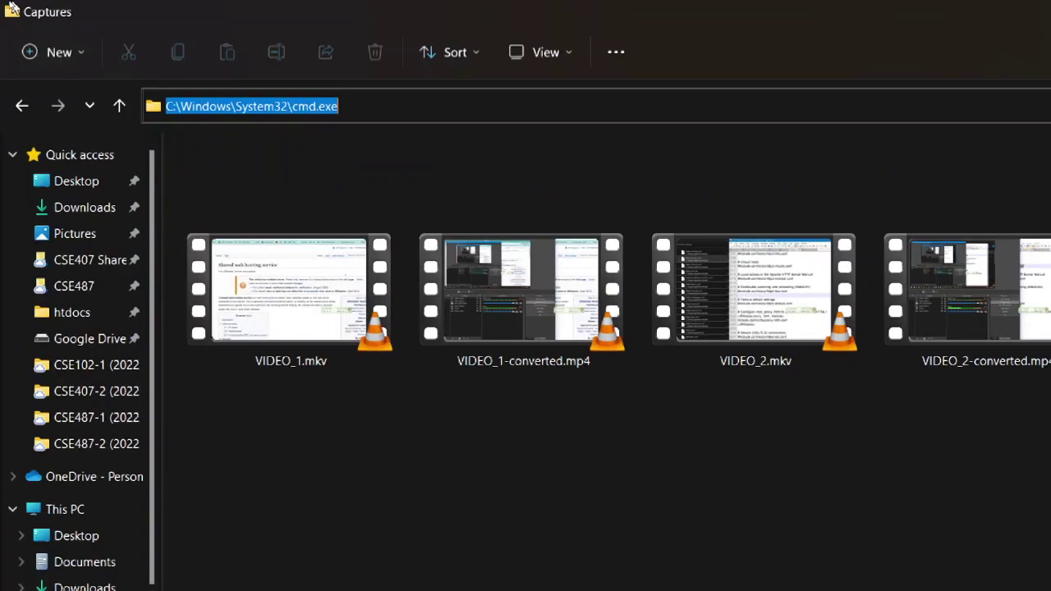
{"action": "type", "text": "cmd"}
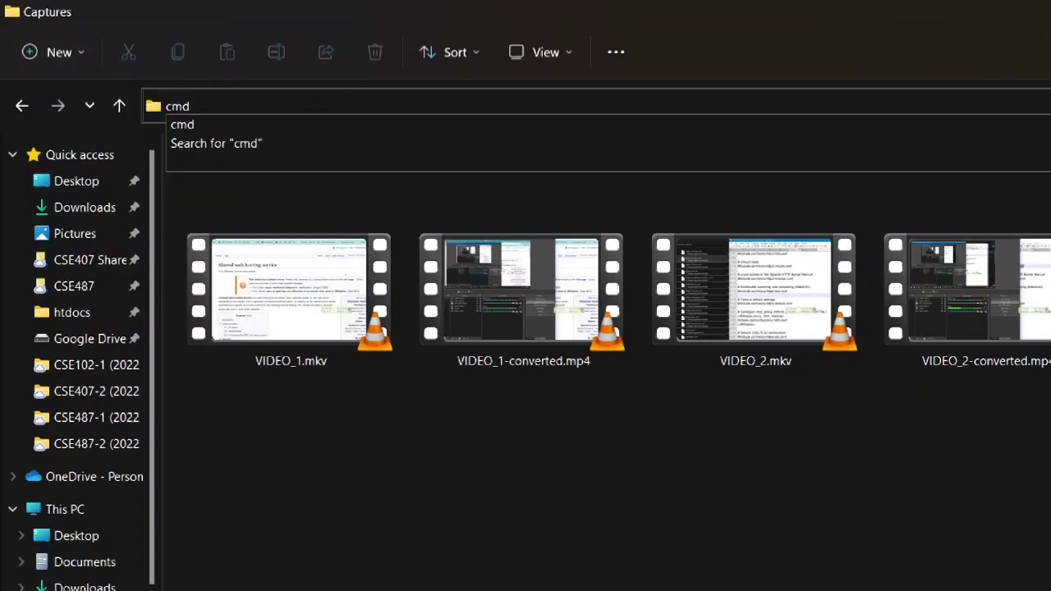
{"action": "key", "text": "Return"}
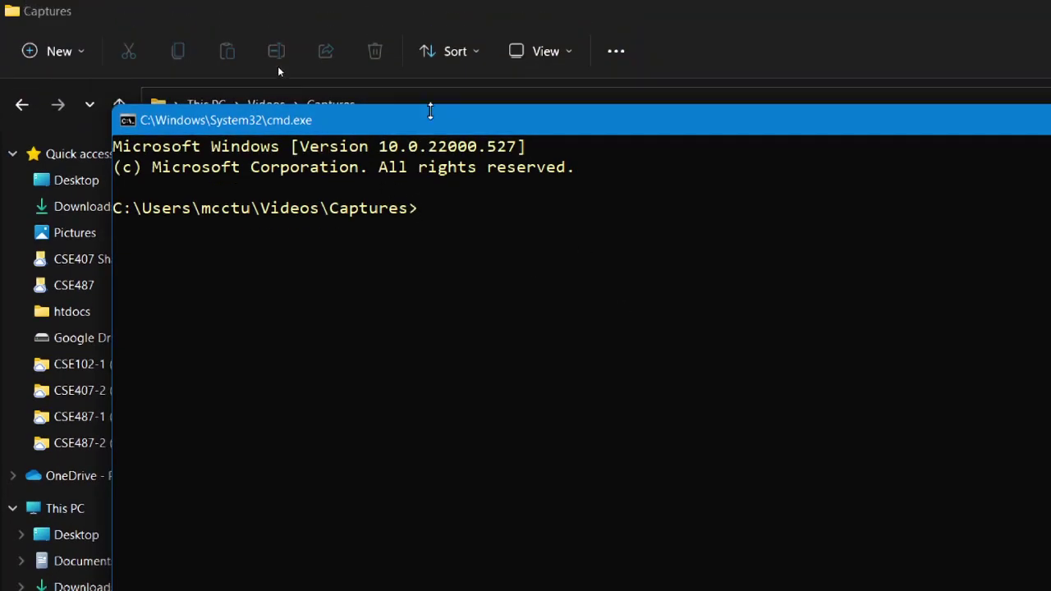
{"action": "left_click_drag", "start_coordinate": [446, 131], "coordinate": [525, 193]}
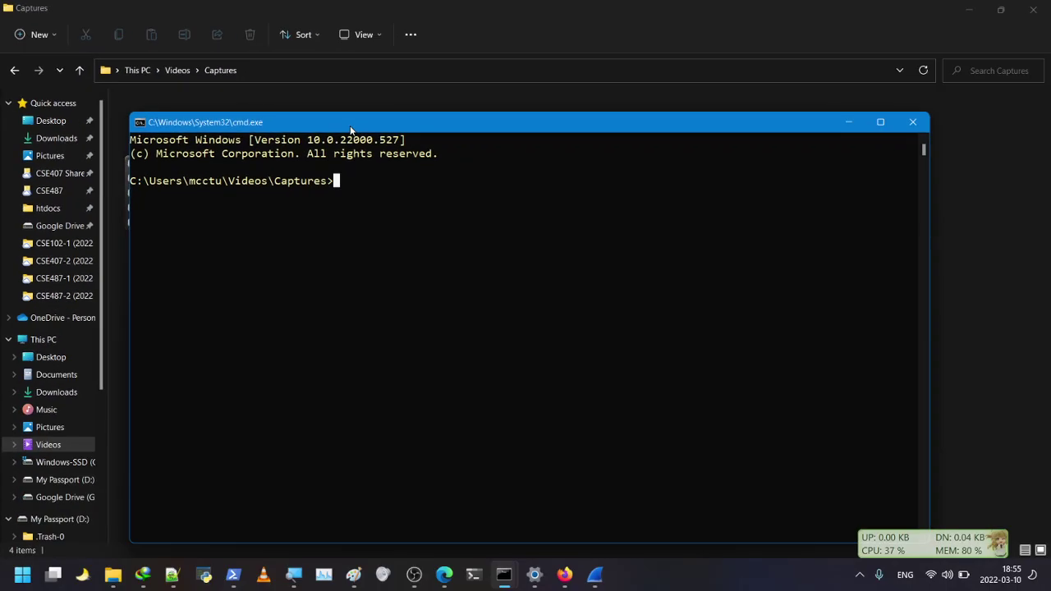
{"action": "left_click", "coordinate": [171, 572]}
Step: Copy the vlc.exe gather command from line 1 in Notepad++
{"action": "scroll", "coordinate": [430, 446], "scroll_direction": "down", "scroll_amount": 2}
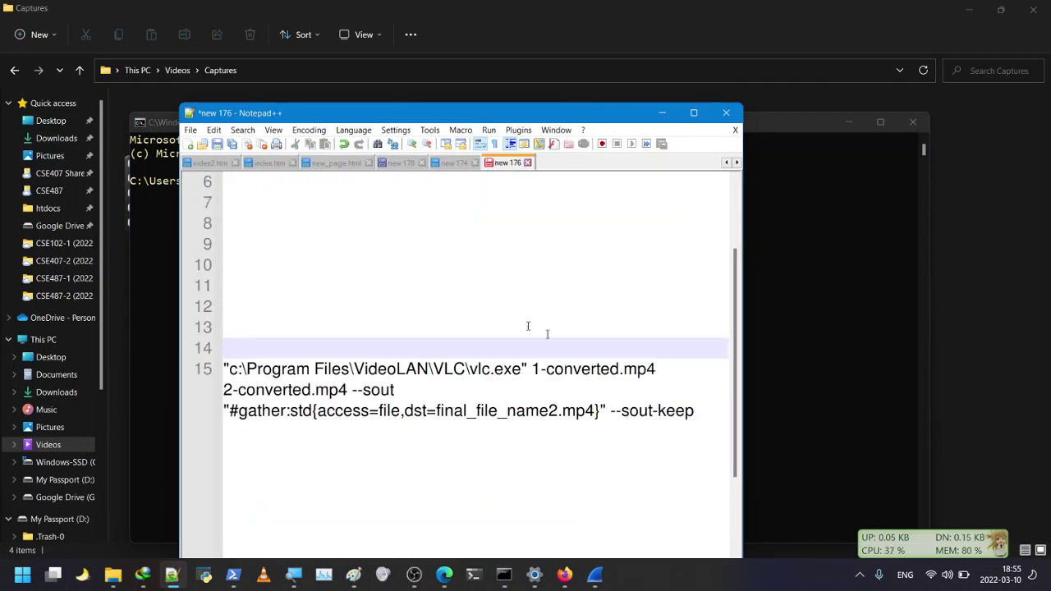
{"action": "scroll", "coordinate": [422, 300], "scroll_direction": "up", "scroll_amount": 2}
{"action": "left_click_drag", "start_coordinate": [275, 182], "coordinate": [376, 183]}
{"action": "left_click_drag", "start_coordinate": [436, 202], "coordinate": [197, 181]}
{"action": "right_click", "coordinate": [299, 202]}
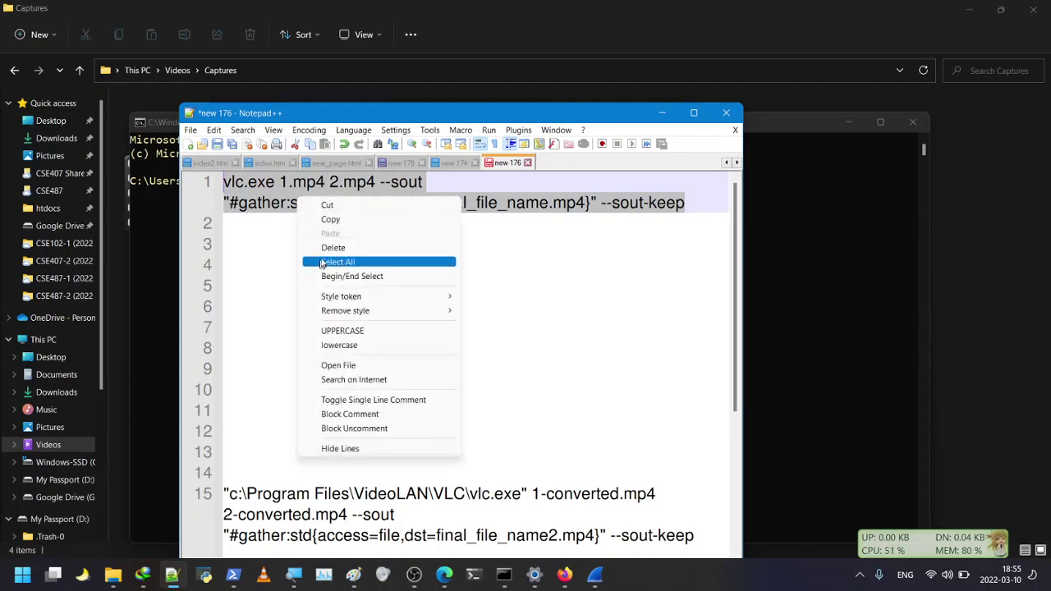
{"action": "left_click", "coordinate": [349, 220]}
Step: Paste the gather command at the Captures prompt in Command Prompt
{"action": "left_click", "coordinate": [803, 288]}
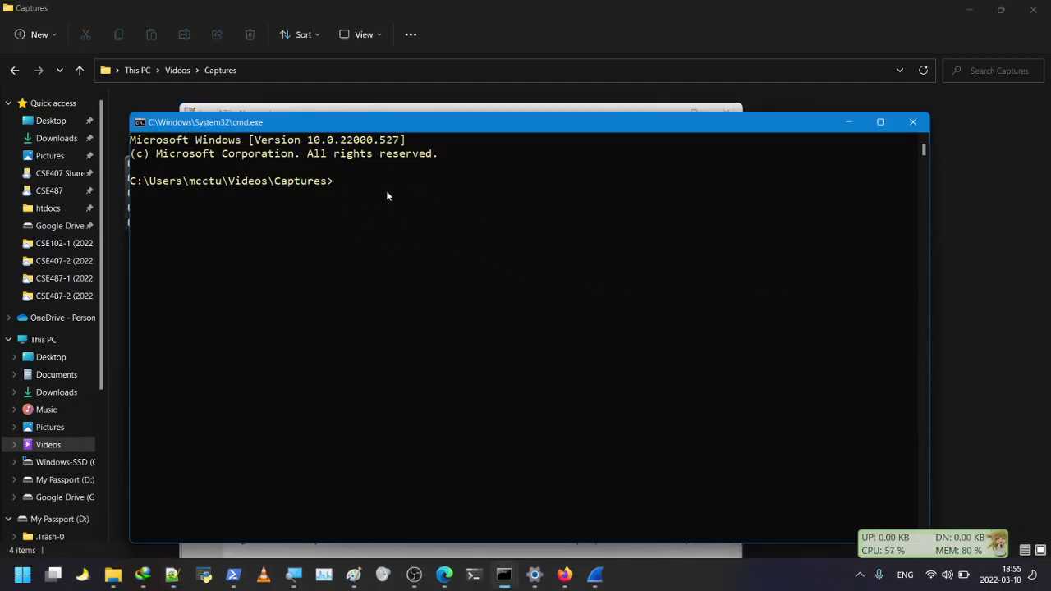
{"action": "key", "text": "ctrl+v"}
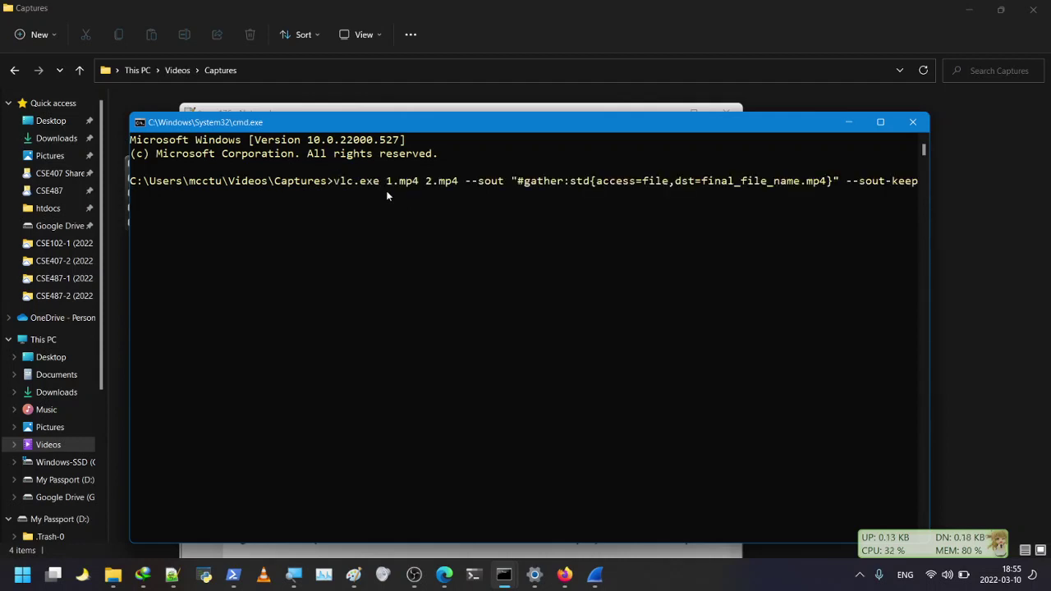
{"action": "key", "text": "Left"}
{"action": "key", "text": "Left"}
{"action": "key", "text": "Left"}
{"action": "key", "text": "Left"}
{"action": "key", "text": "Left"}
{"action": "key", "text": "Left"}
{"action": "key", "text": "Left"}
{"action": "key", "text": "Left"}
{"action": "key", "text": "Left"}
{"action": "key", "text": "Left"}
{"action": "key", "text": "Left"}
{"action": "key", "text": "Left"}
{"action": "key", "text": "Left"}
{"action": "key", "text": "Left"}
{"action": "key", "text": "Left"}
{"action": "key", "text": "Left"}
{"action": "key", "text": "Left"}
{"action": "key", "text": "Left"}
{"action": "key", "text": "Left"}
{"action": "key", "text": "Left"}
{"action": "key", "text": "Left"}
{"action": "key", "text": "Left"}
{"action": "key", "text": "Left"}
{"action": "key", "text": "Left"}
{"action": "key", "text": "Left"}
{"action": "key", "text": "Left"}
{"action": "key", "text": "Left"}
{"action": "key", "text": "Left"}
{"action": "key", "text": "Left"}
{"action": "key", "text": "Left"}
{"action": "key", "text": "Left"}
{"action": "key", "text": "Left"}
{"action": "key", "text": "Left"}
{"action": "key", "text": "Left"}
{"action": "key", "text": "Left"}
{"action": "key", "text": "Left"}
{"action": "key", "text": "Left"}
{"action": "key", "text": "Left"}
{"action": "key", "text": "Left"}
{"action": "key", "text": "Left"}
{"action": "left_click", "coordinate": [61, 463]}
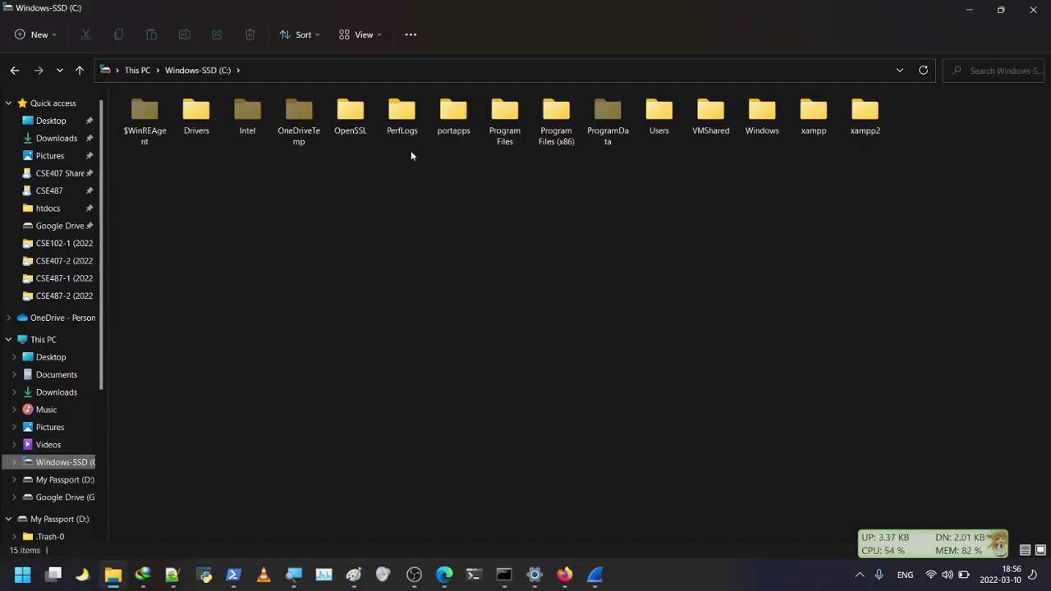
Step: Browse to C:\Program Files\VideoLAN\VLC and locate vlc.exe
{"action": "double_click", "coordinate": [504, 115]}
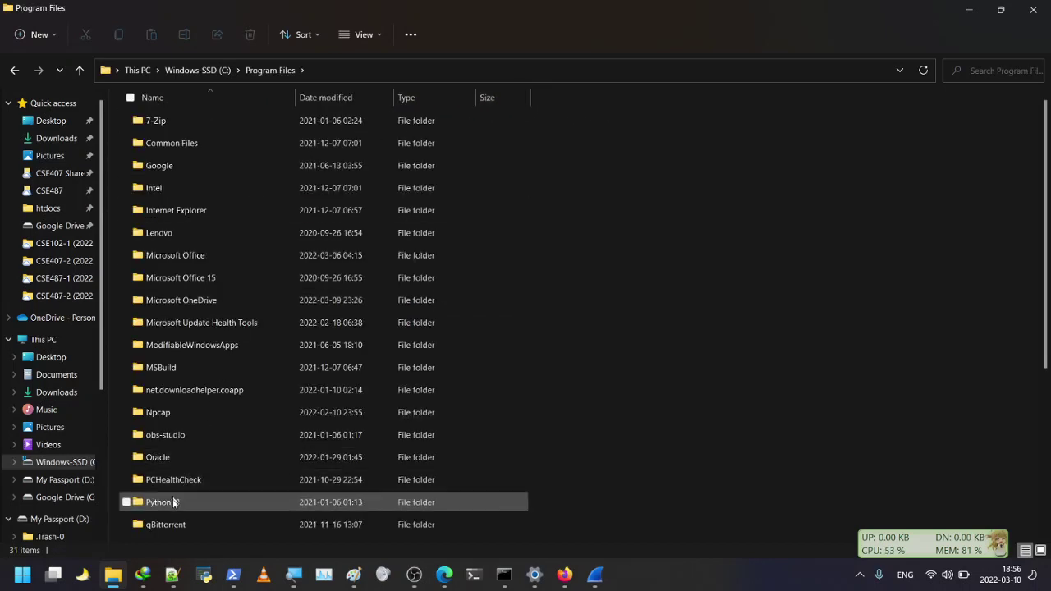
{"action": "scroll", "coordinate": [175, 512], "scroll_direction": "down", "scroll_amount": 4}
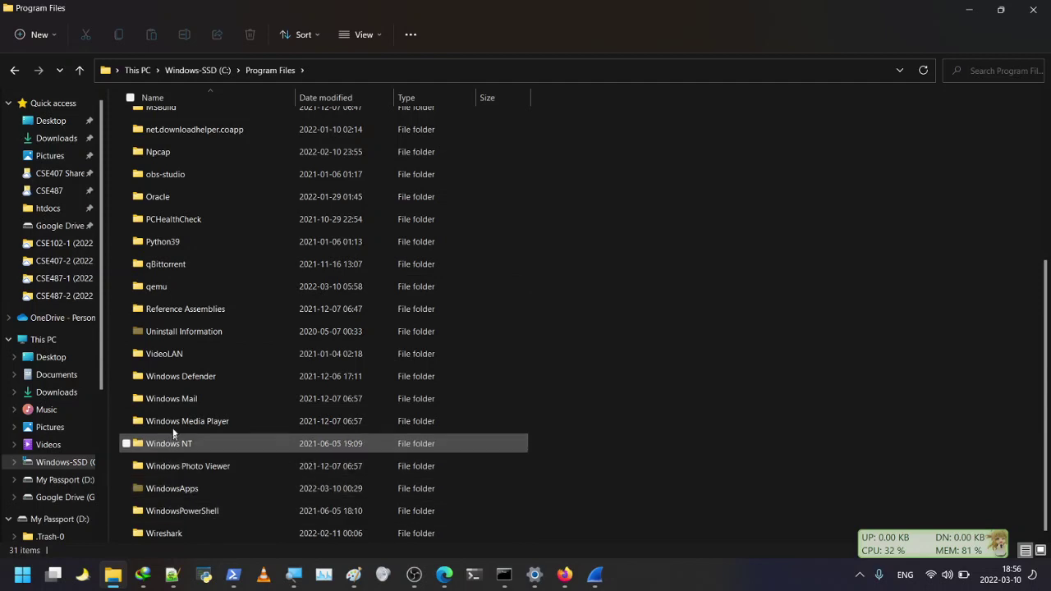
{"action": "double_click", "coordinate": [174, 353]}
{"action": "left_click", "coordinate": [155, 123]}
{"action": "double_click", "coordinate": [155, 123]}
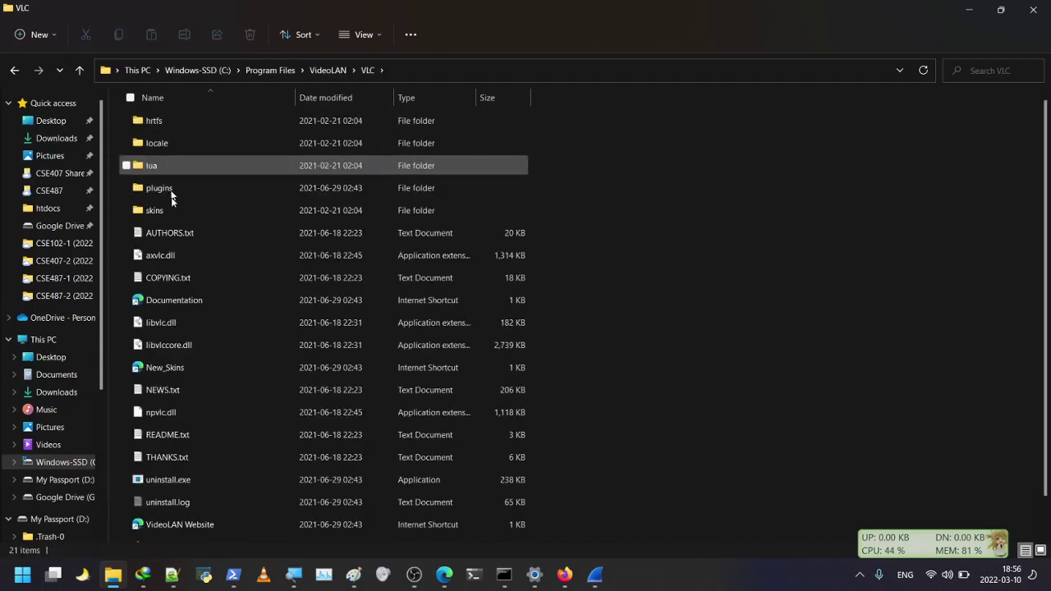
{"action": "scroll", "coordinate": [189, 512], "scroll_direction": "down", "scroll_amount": 1}
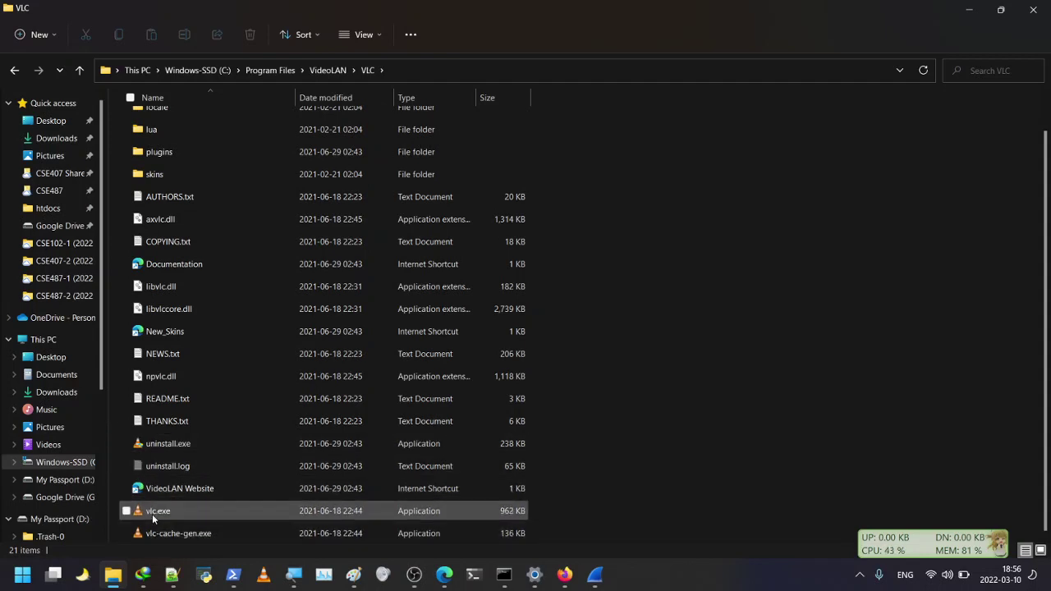
{"action": "left_click", "coordinate": [151, 514]}
{"action": "double_click", "coordinate": [152, 514]}
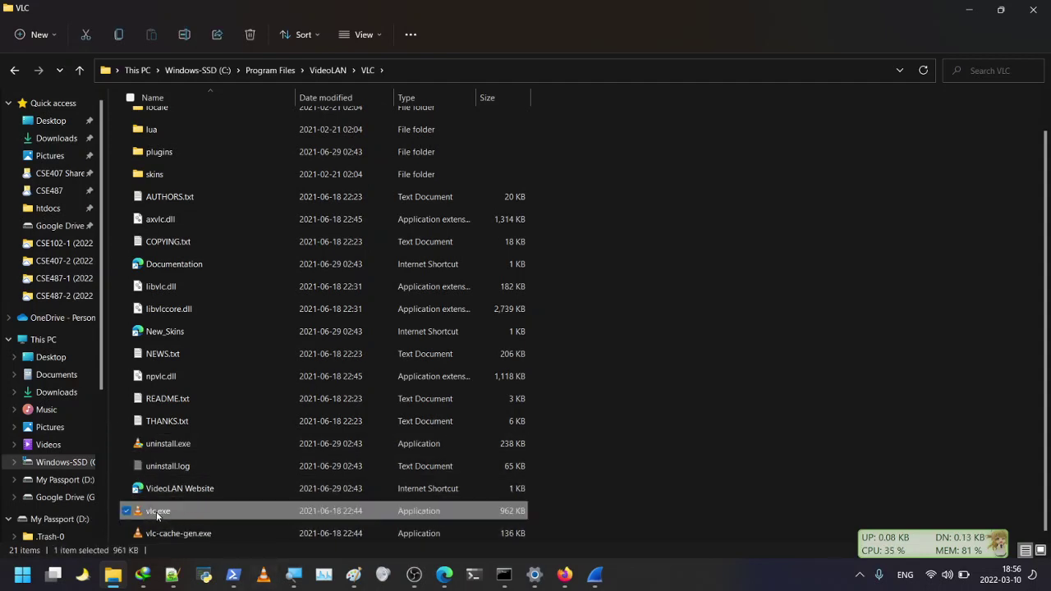
Step: Copy the Location path C:\Program Files\VideoLAN\VLC from vlc.exe's Properties
{"action": "right_click", "coordinate": [156, 512]}
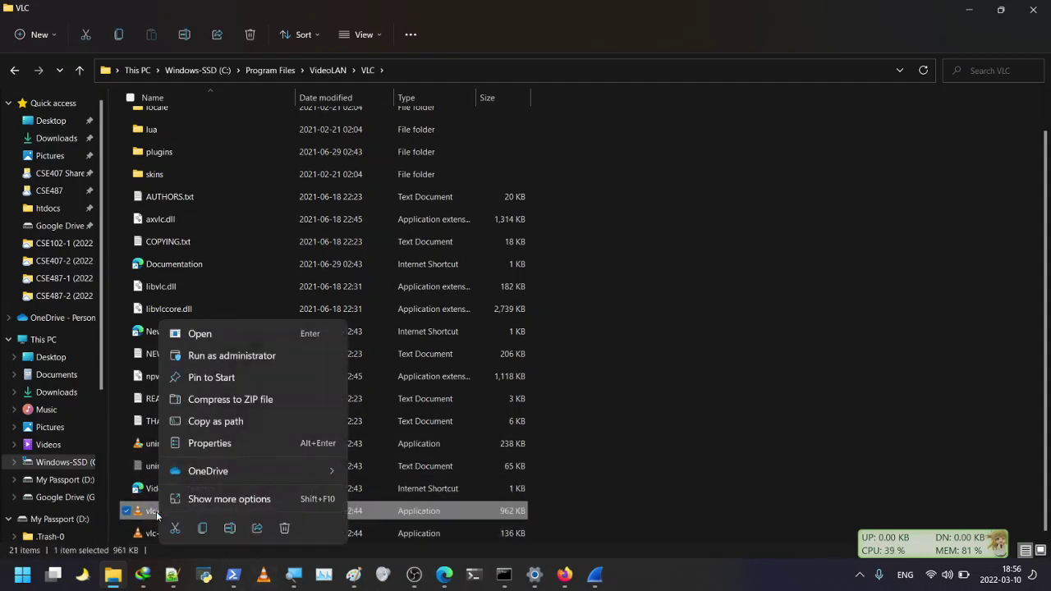
{"action": "left_click", "coordinate": [216, 443]}
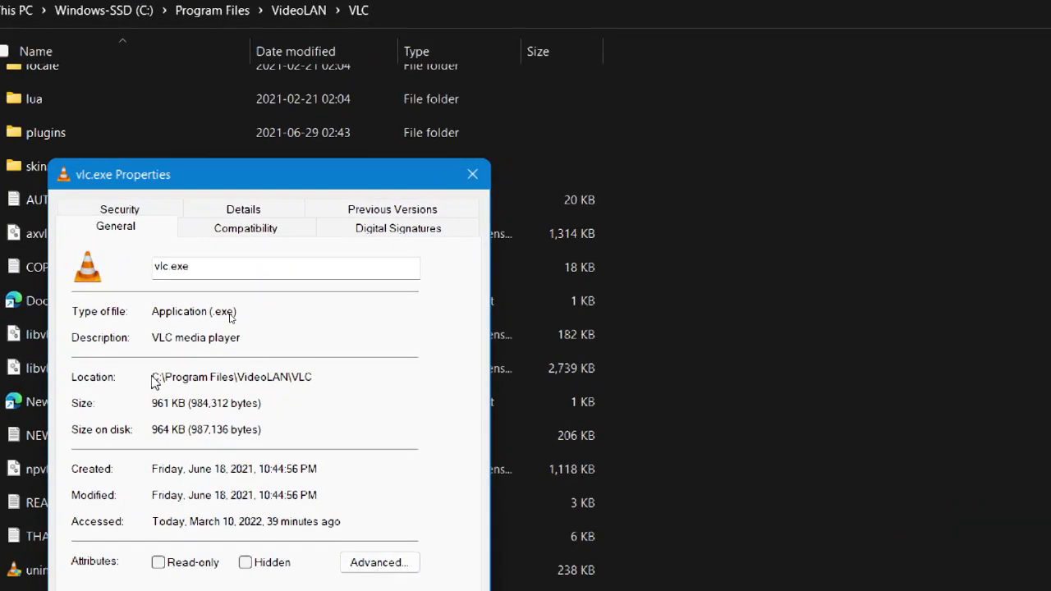
{"action": "left_click_drag", "start_coordinate": [153, 377], "coordinate": [315, 378]}
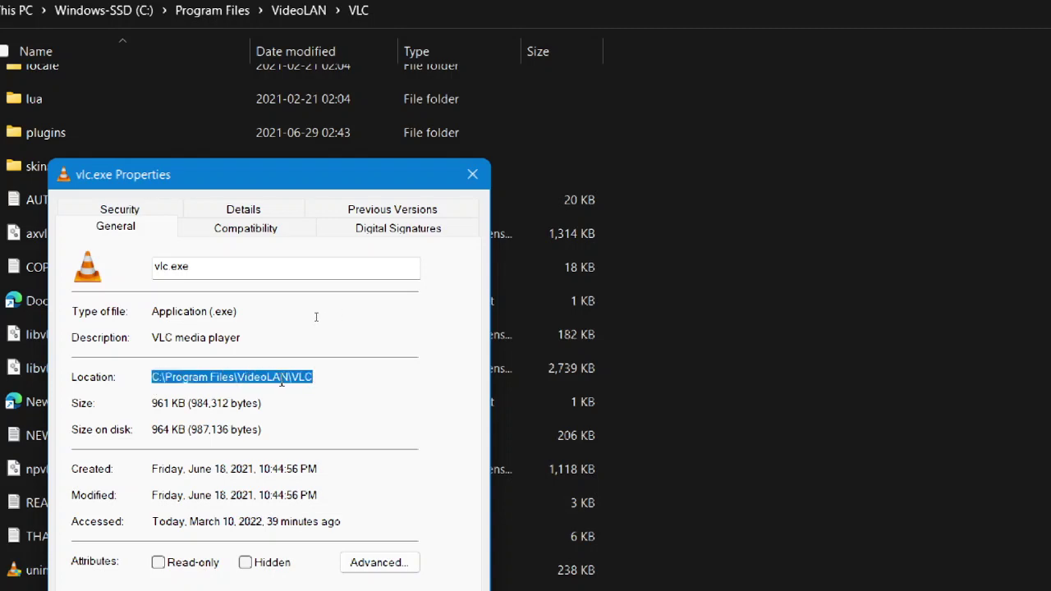
{"action": "right_click", "coordinate": [282, 379]}
{"action": "left_click", "coordinate": [320, 445]}
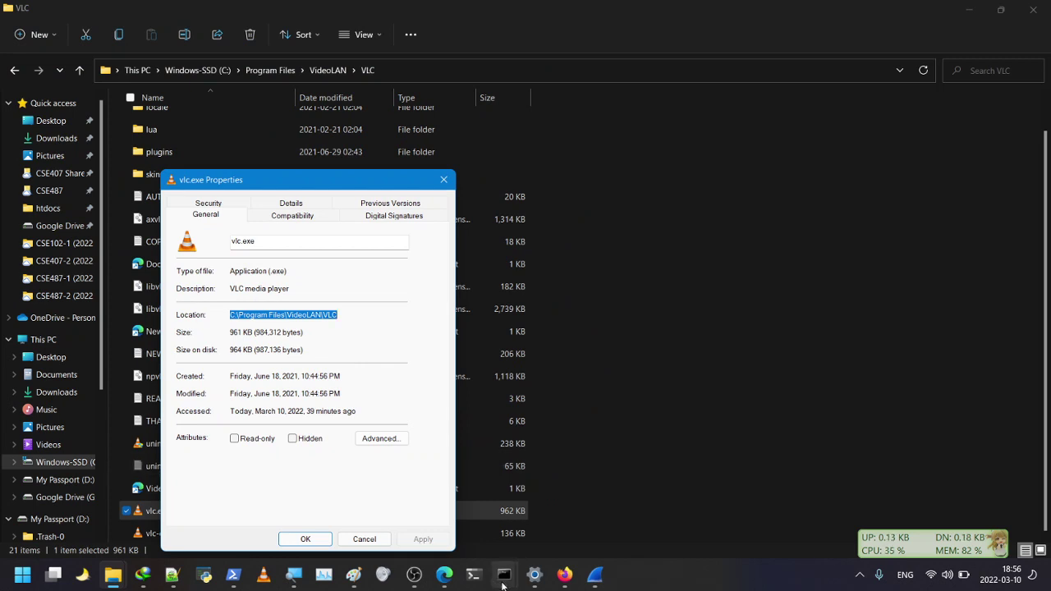
Step: Insert C:\Program Files\VideoLAN\VLC\ with an opening quote before vlc.exe
{"action": "mouse_move", "coordinate": [503, 574]}
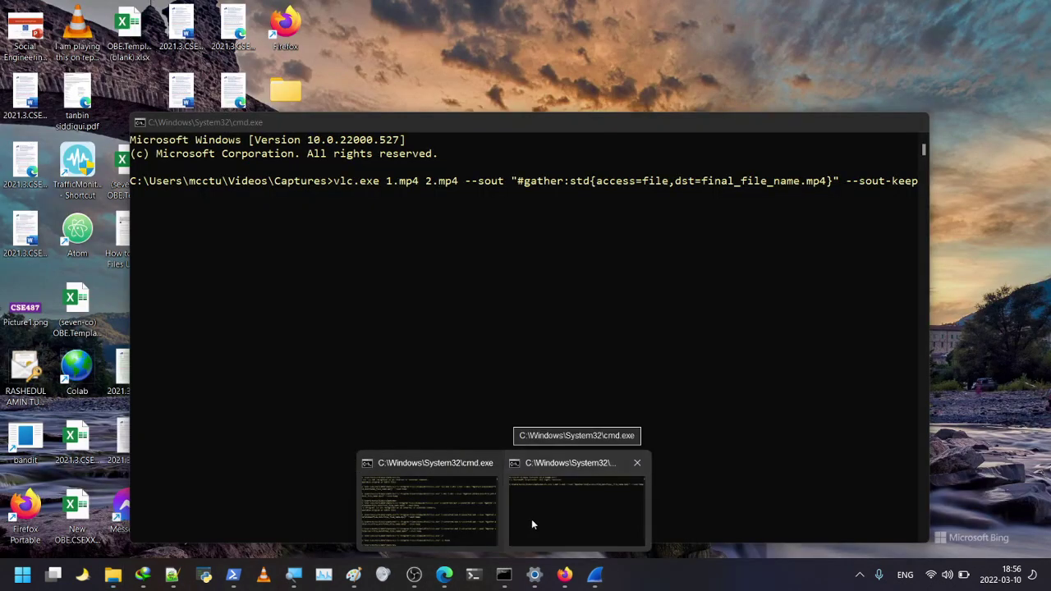
{"action": "left_click", "coordinate": [531, 518]}
{"action": "key", "text": "ctrl+v"}
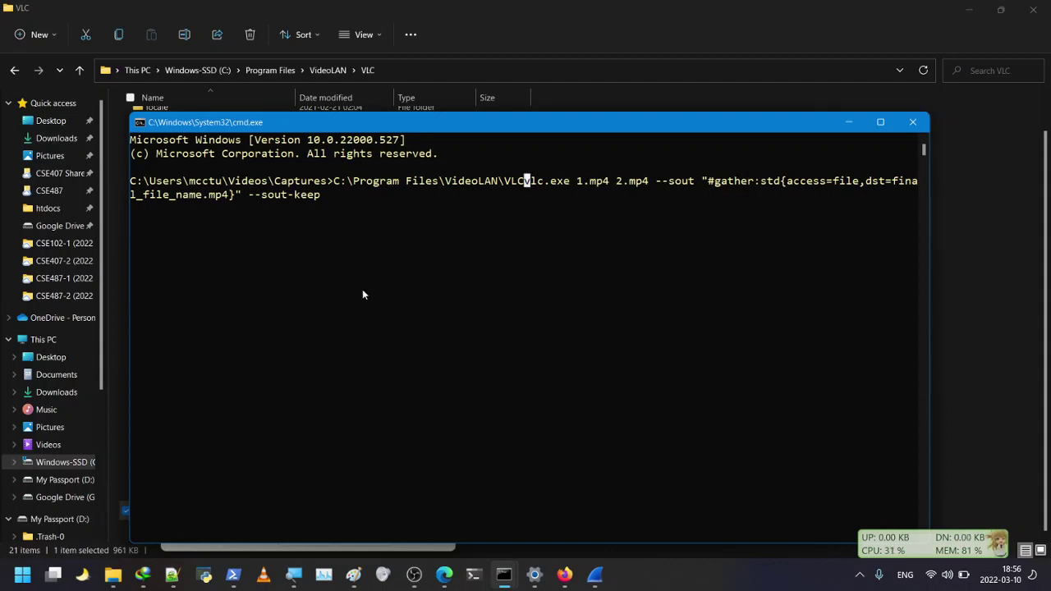
{"action": "type", "text": "\\"}
{"action": "key", "text": "Left"}
{"action": "key", "text": "Left"}
{"action": "key", "text": "Left"}
{"action": "key", "text": "Left"}
{"action": "key", "text": "Left"}
{"action": "key", "text": "Left"}
{"action": "key", "text": "Left"}
{"action": "key", "text": "Left"}
{"action": "key", "text": "Left"}
{"action": "key", "text": "Left"}
{"action": "key", "text": "Left"}
{"action": "key", "text": "Left"}
{"action": "key", "text": "Left"}
{"action": "key", "text": "Left"}
{"action": "key", "text": "Left"}
{"action": "key", "text": "Left"}
{"action": "key", "text": "Left"}
{"action": "key", "text": "Left"}
{"action": "key", "text": "Left"}
{"action": "key", "text": "Left"}
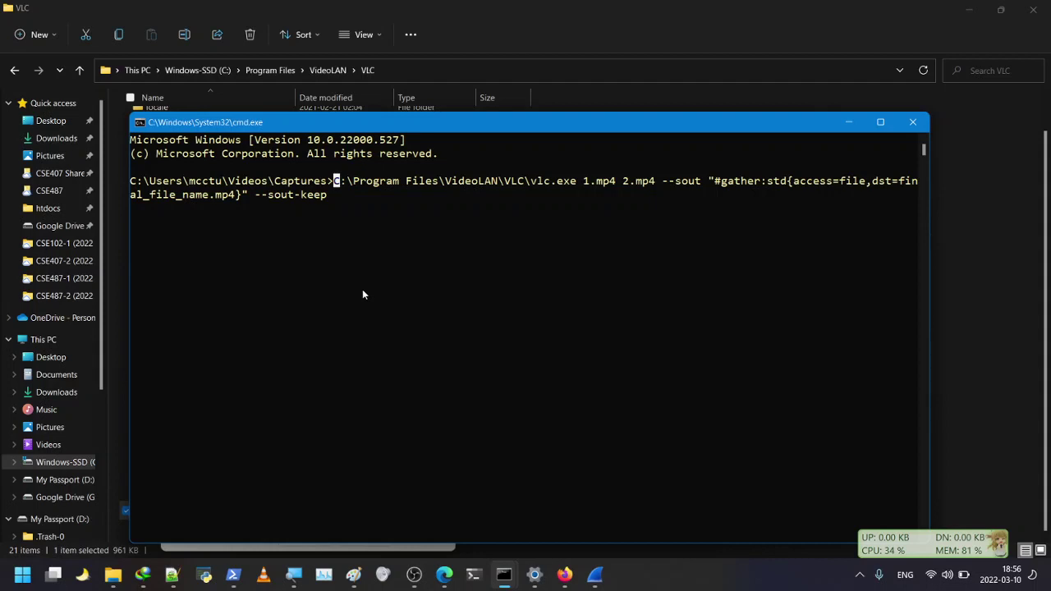
{"action": "type", "text": "\""}
Step: Add a closing quote after vlc.exe and mark the quoted path with Shift+arrows
{"action": "key", "text": "Right"}
{"action": "key", "text": "Right"}
{"action": "key", "text": "Right"}
{"action": "key", "text": "Right"}
{"action": "key", "text": "Right"}
{"action": "key", "text": "Right"}
{"action": "key", "text": "Right"}
{"action": "key", "text": "Right"}
{"action": "key", "text": "Right"}
{"action": "key", "text": "Right"}
{"action": "key", "text": "Right"}
{"action": "key", "text": "Right"}
{"action": "key", "text": "Right"}
{"action": "key", "text": "Right"}
{"action": "key", "text": "Right"}
{"action": "key", "text": "Right"}
{"action": "key", "text": "Right"}
{"action": "key", "text": "Right"}
{"action": "key", "text": "Right"}
{"action": "key", "text": "Right"}
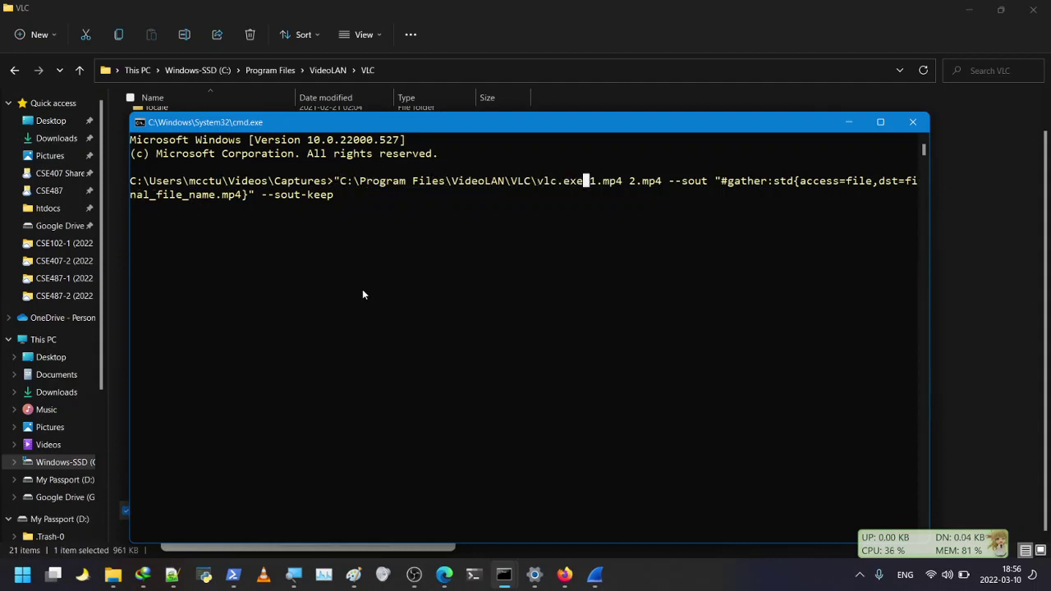
{"action": "key", "text": "Right"}
{"action": "type", "text": "\""}
{"action": "key", "text": "Left"}
{"action": "key", "text": "shift+Left"}
{"action": "key", "text": "shift+Left"}
{"action": "key", "text": "shift+Left"}
{"action": "key", "text": "shift+Left"}
{"action": "key", "text": "shift+Left"}
{"action": "key", "text": "shift+Left"}
{"action": "key", "text": "shift+Left"}
{"action": "key", "text": "shift+Left"}
{"action": "key", "text": "shift+Left"}
{"action": "key", "text": "shift+Left"}
{"action": "key", "text": "shift+Left"}
{"action": "key", "text": "shift+Left"}
{"action": "key", "text": "shift+Left"}
{"action": "key", "text": "shift+Left"}
{"action": "key", "text": "shift+Left"}
{"action": "key", "text": "shift+Left"}
{"action": "key", "text": "shift+Left"}
{"action": "key", "text": "shift+Left"}
{"action": "key", "text": "shift+Left"}
{"action": "key", "text": "shift+Left"}
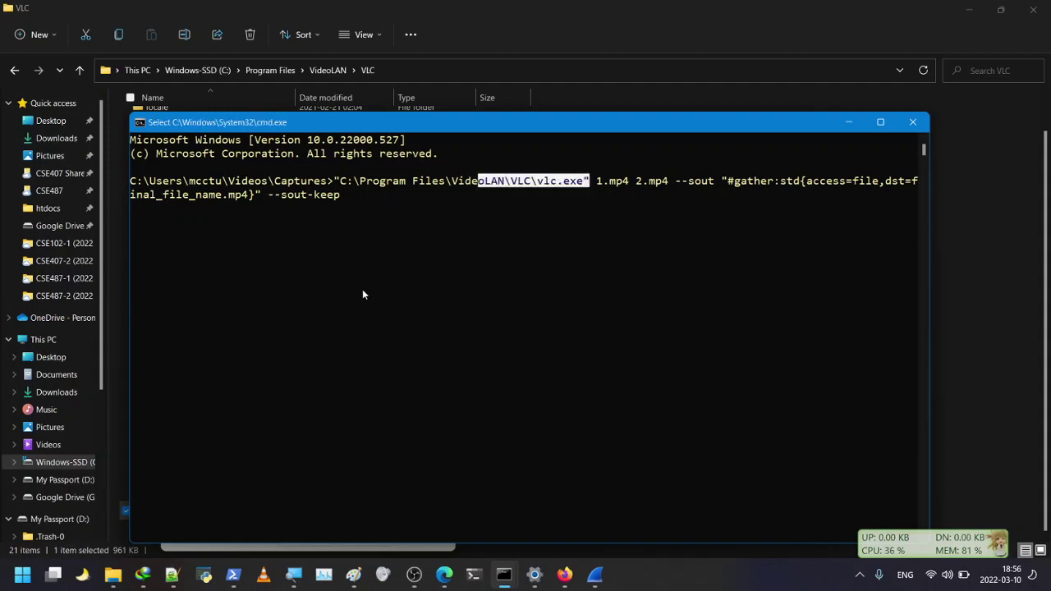
{"action": "key", "text": "shift+Left"}
{"action": "key", "text": "shift+Right"}
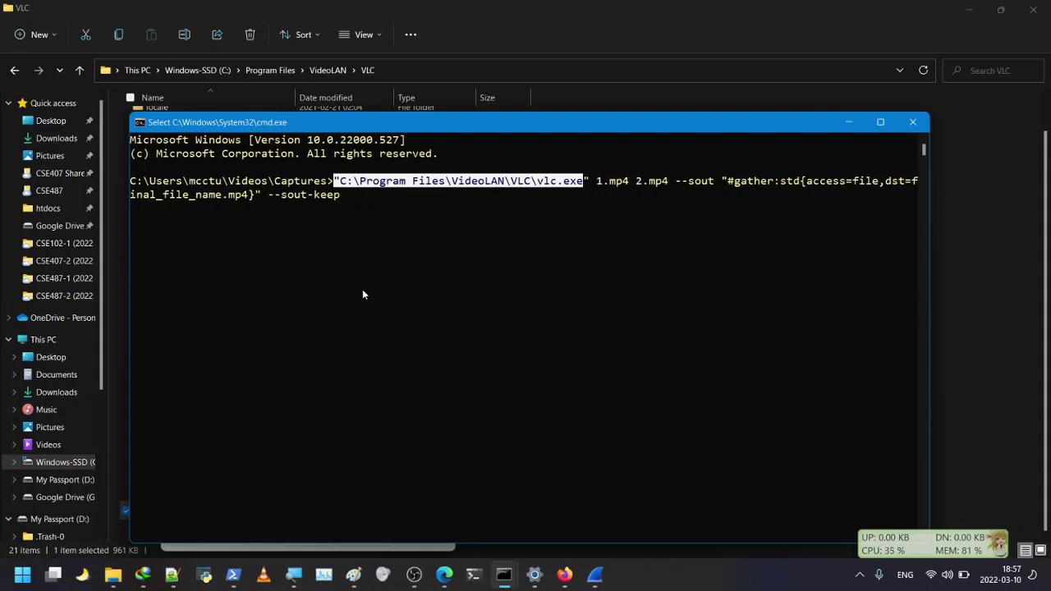